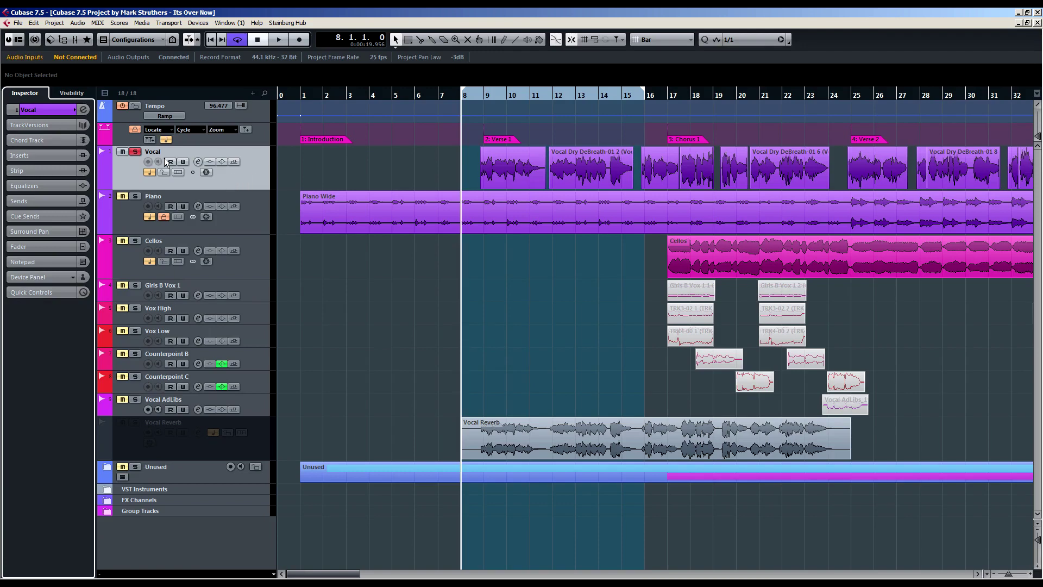
Step: Un-solo Vocal and insert iZotope RX 4 Declicker (Restoration) into the Piano track's first insert slot
click(135, 152)
click(132, 217)
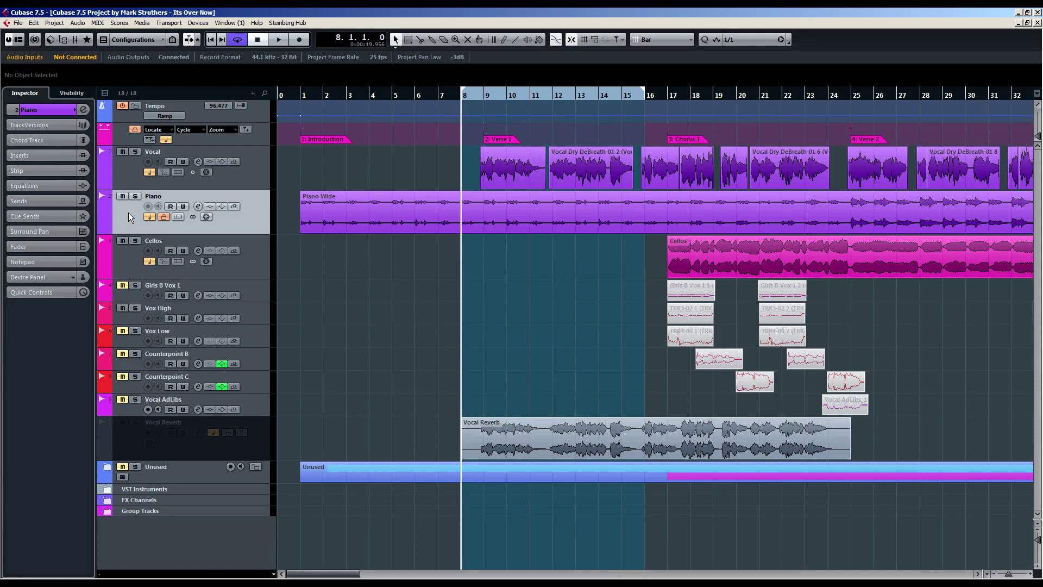
click(35, 157)
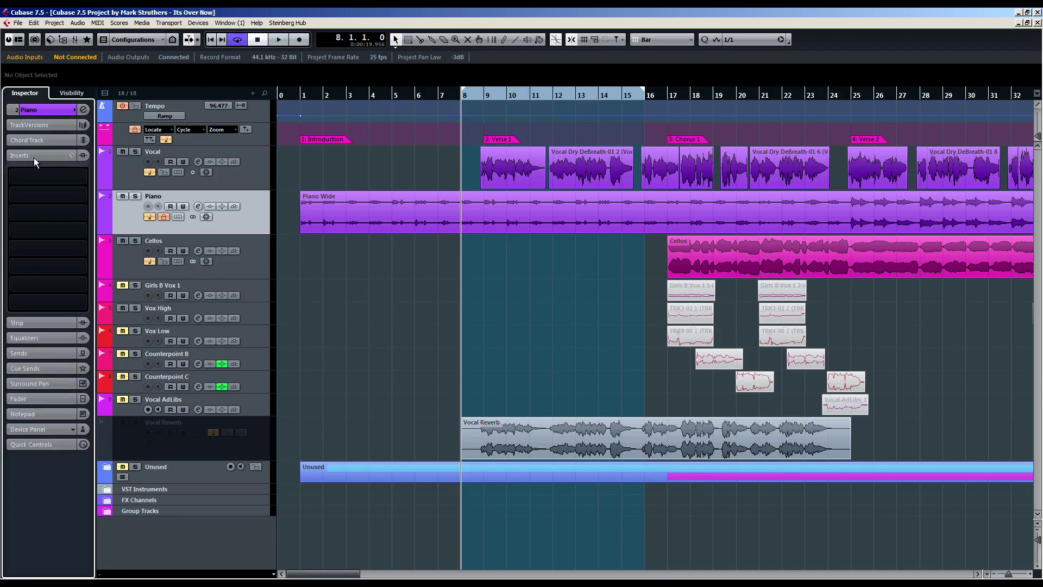
click(86, 178)
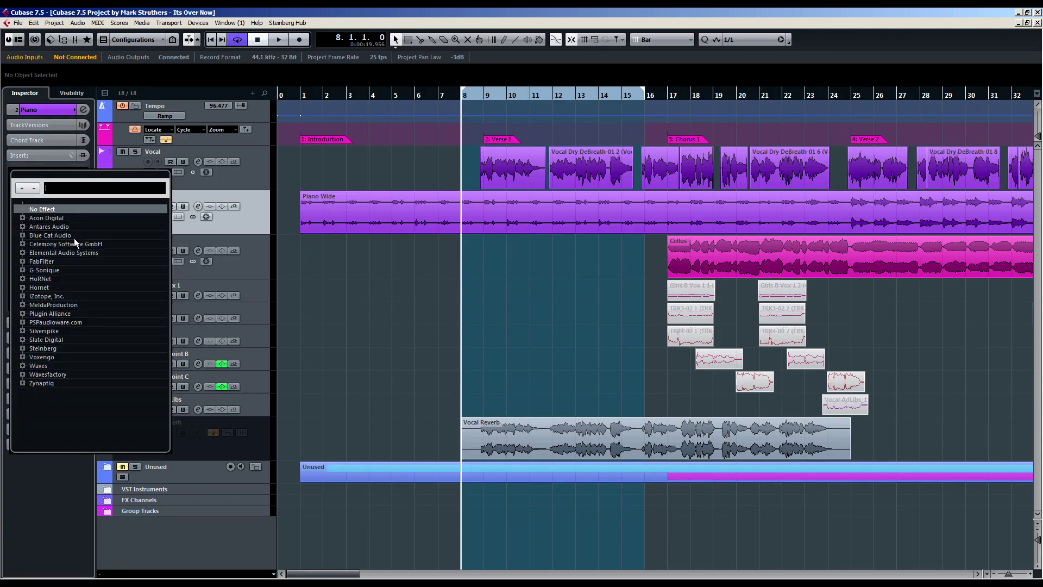
click(22, 296)
scroll(143, 313, down, 5)
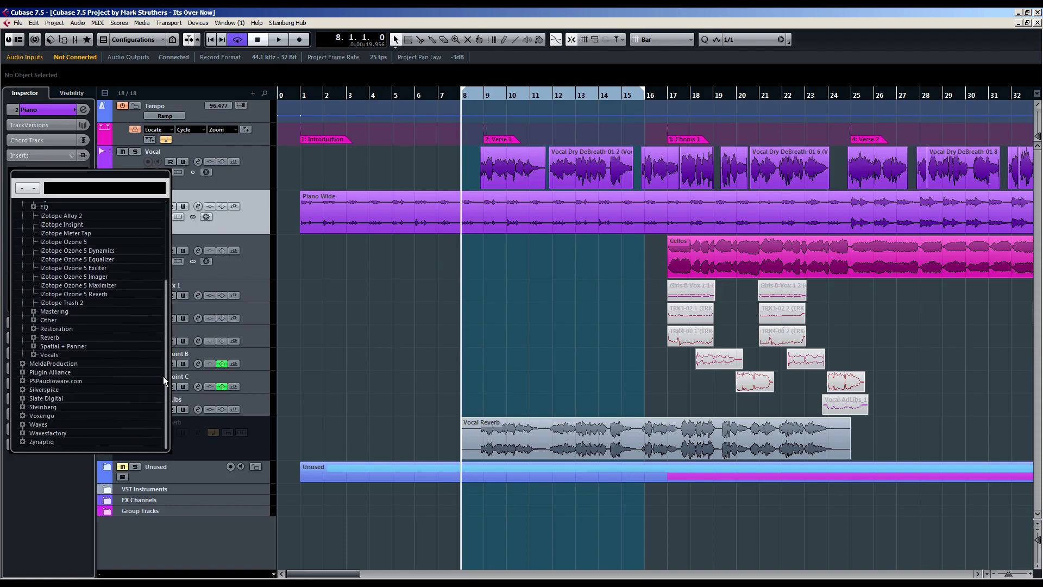
click(33, 329)
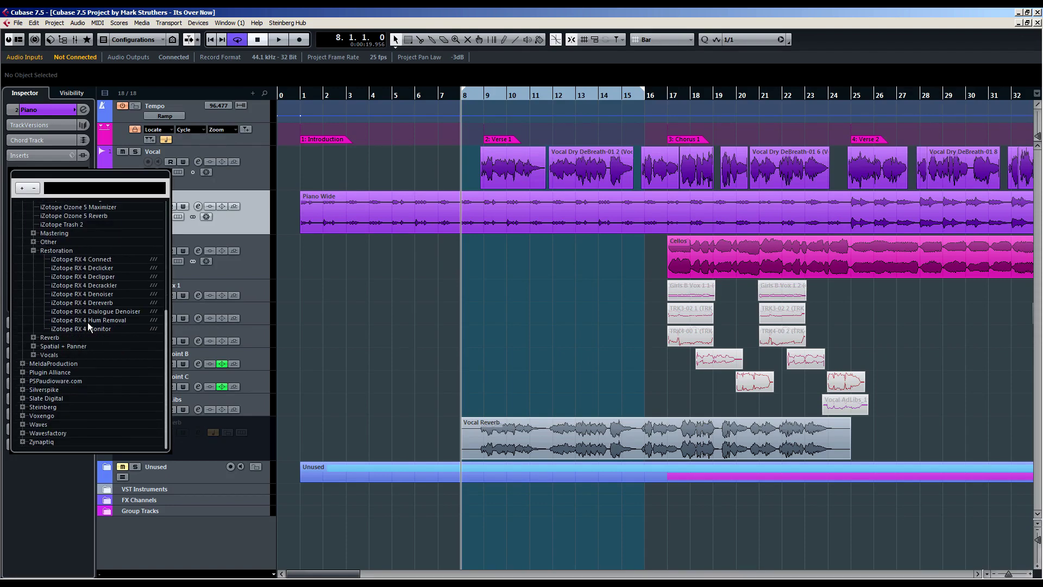
click(115, 269)
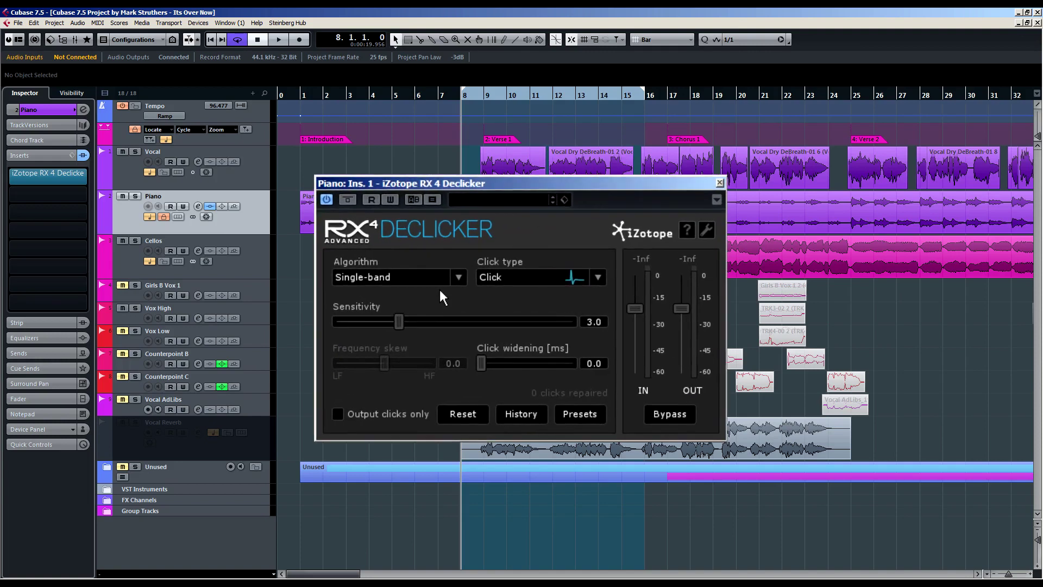
Step: Set the Declicker to M-band (random clicks) with Click type Click, then deactivate the insert
click(459, 277)
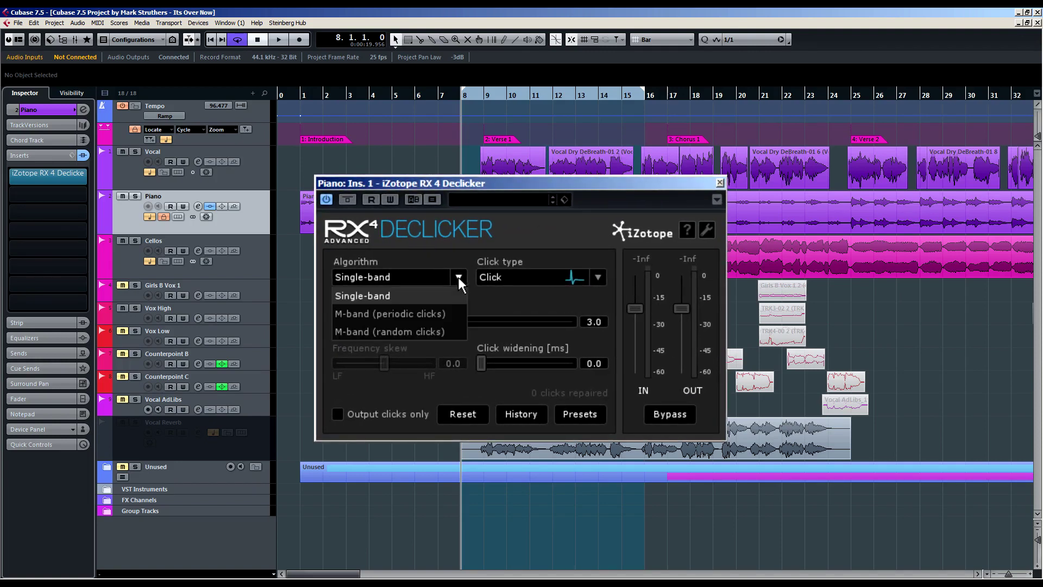
click(452, 331)
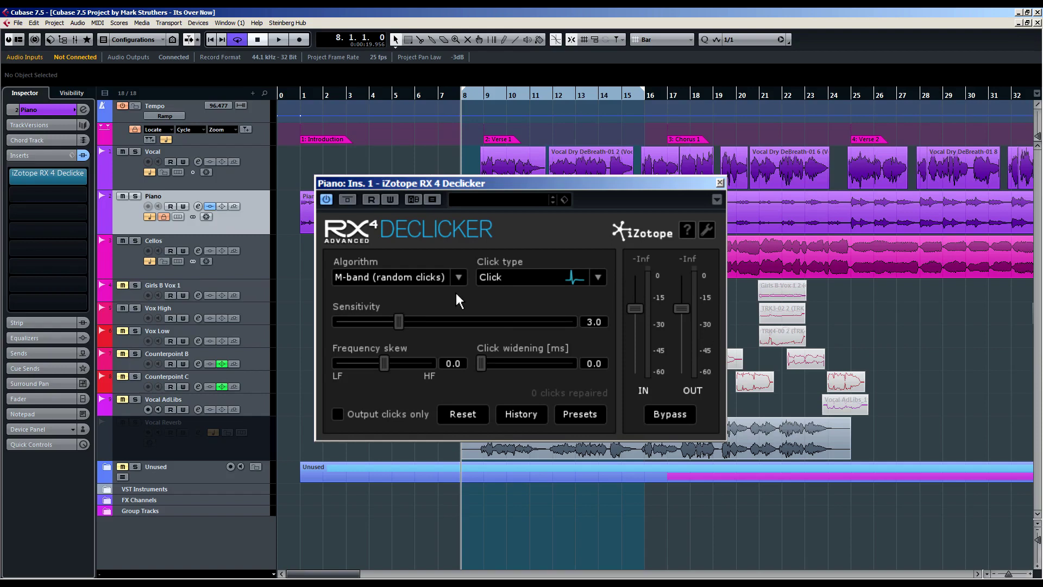
click(597, 277)
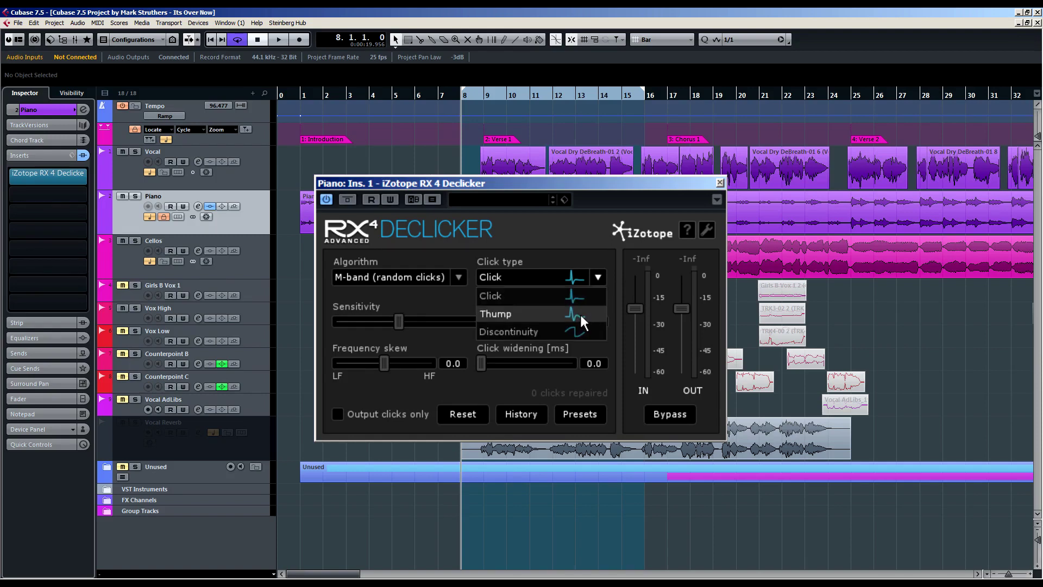
click(555, 298)
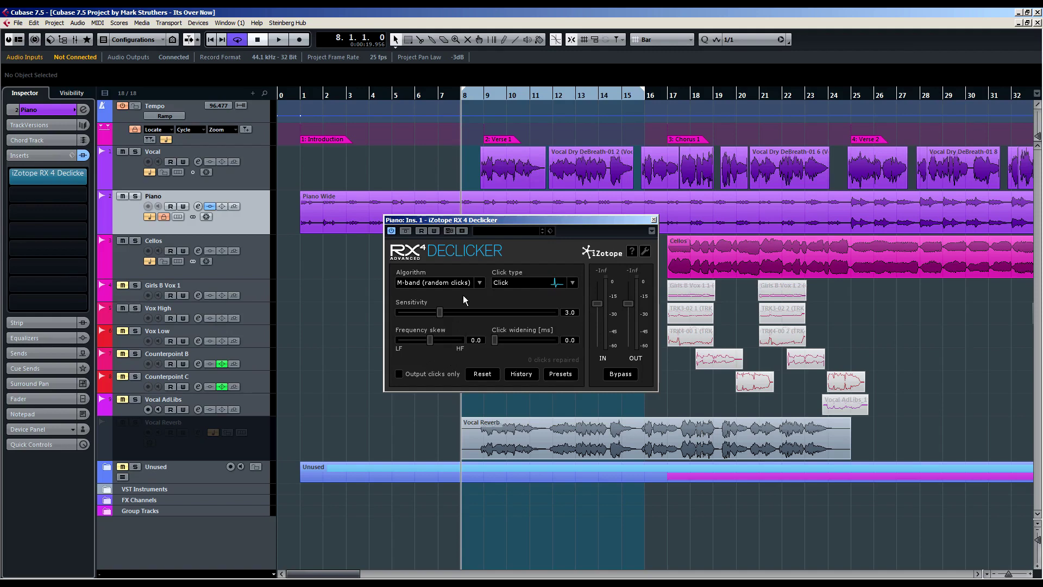
click(391, 230)
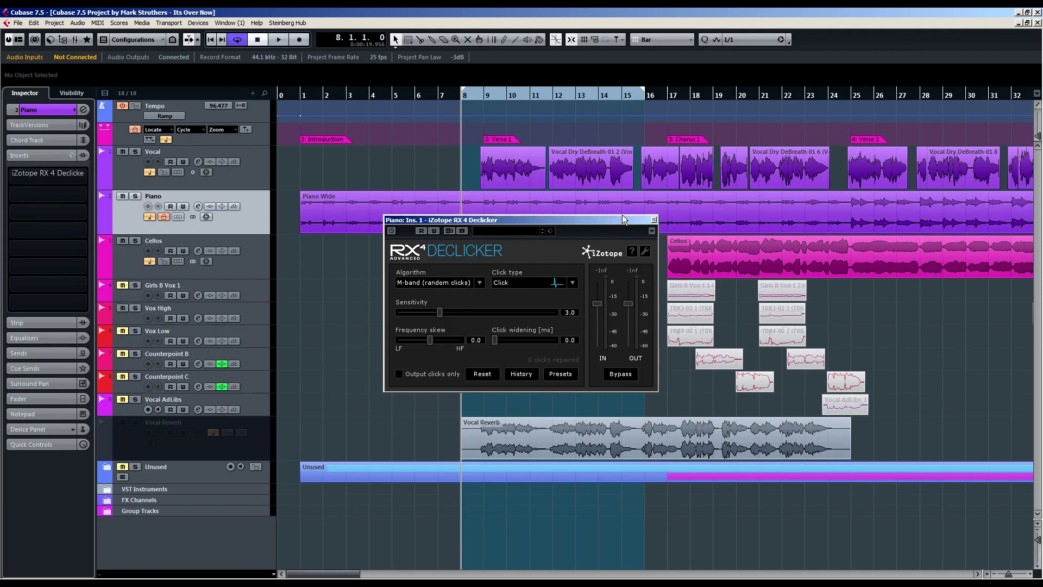
Step: Close the Declicker window, set insert slot 1 to No Effect and discard its changes
click(654, 219)
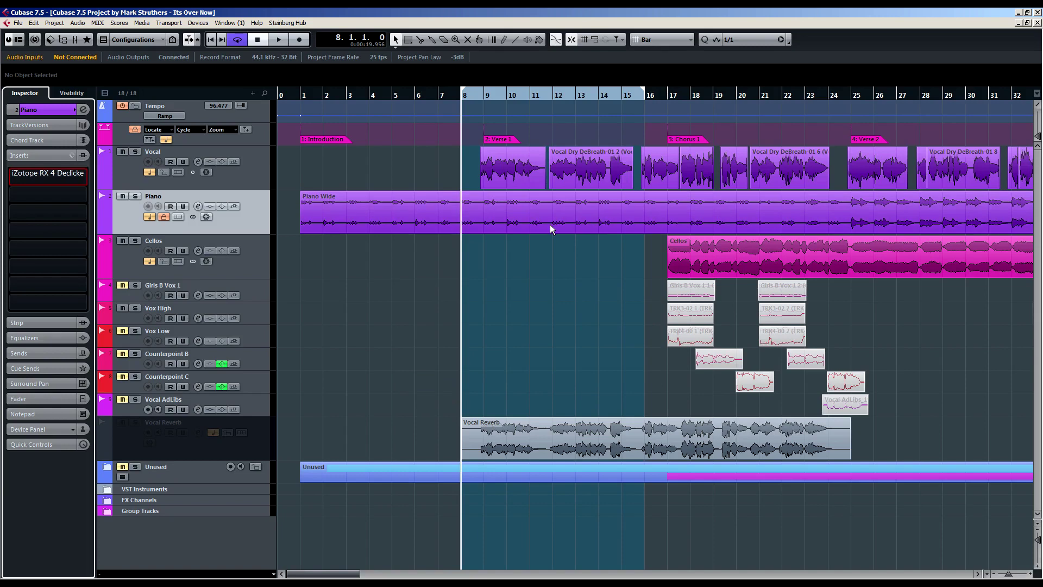
click(87, 175)
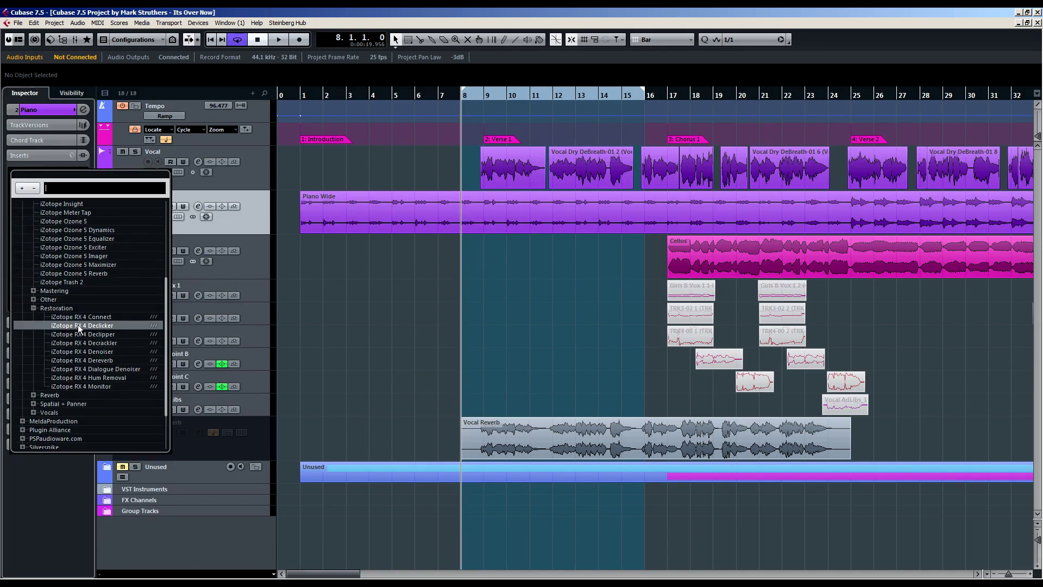
click(33, 310)
scroll(34, 310, up, 5)
double_click(46, 296)
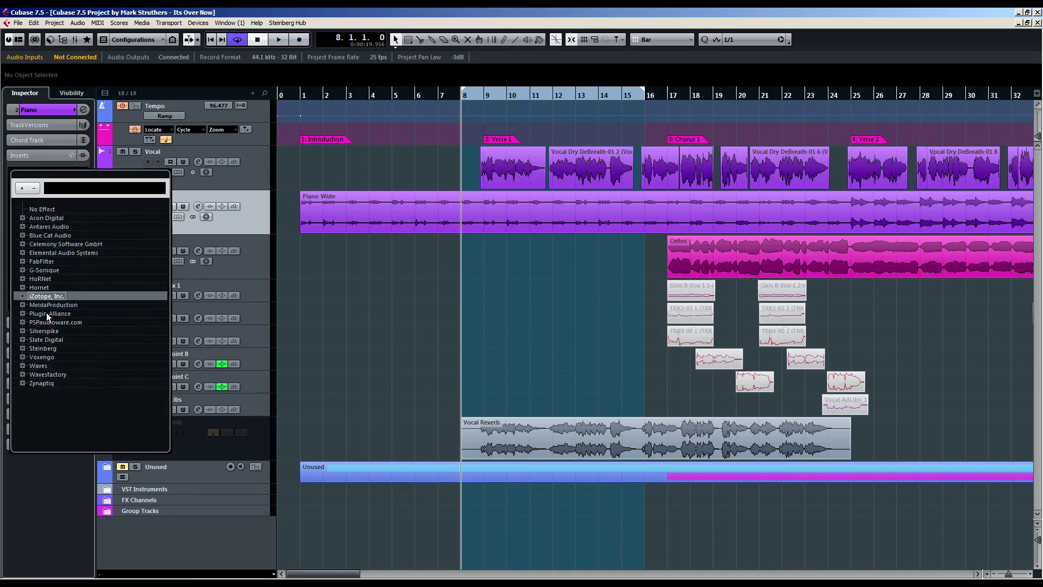
click(51, 211)
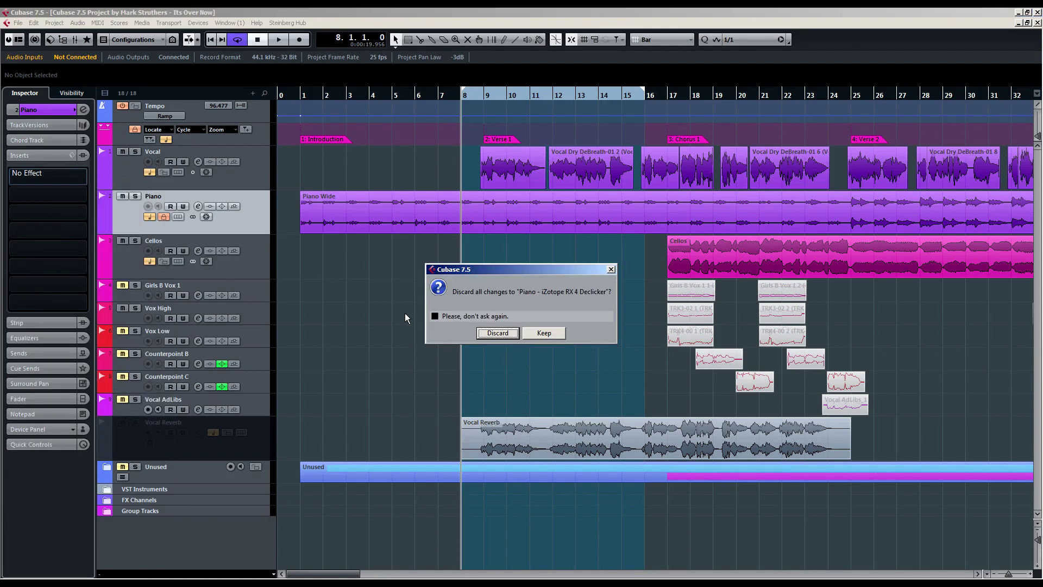
click(510, 333)
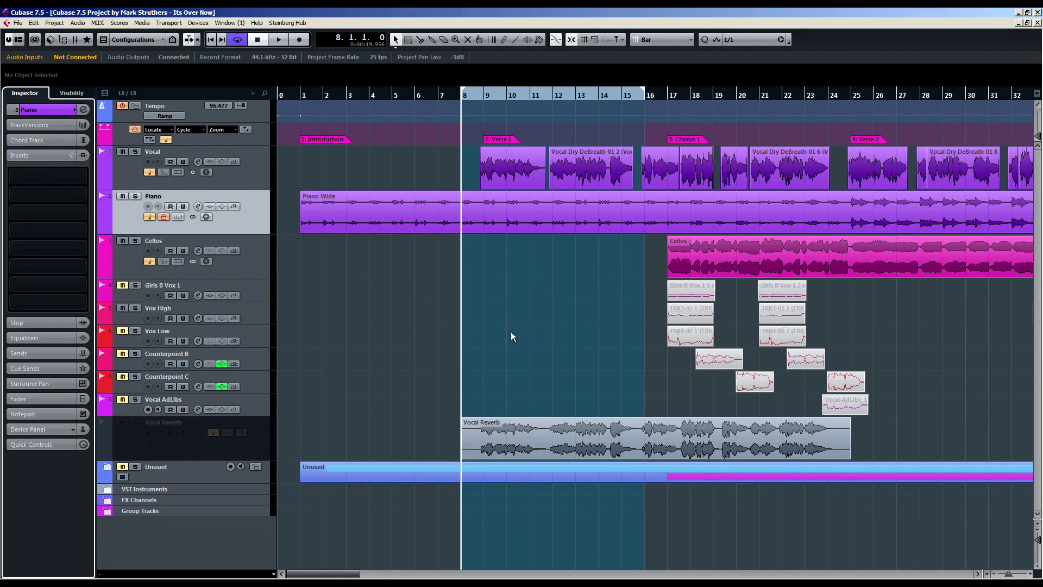
click(57, 156)
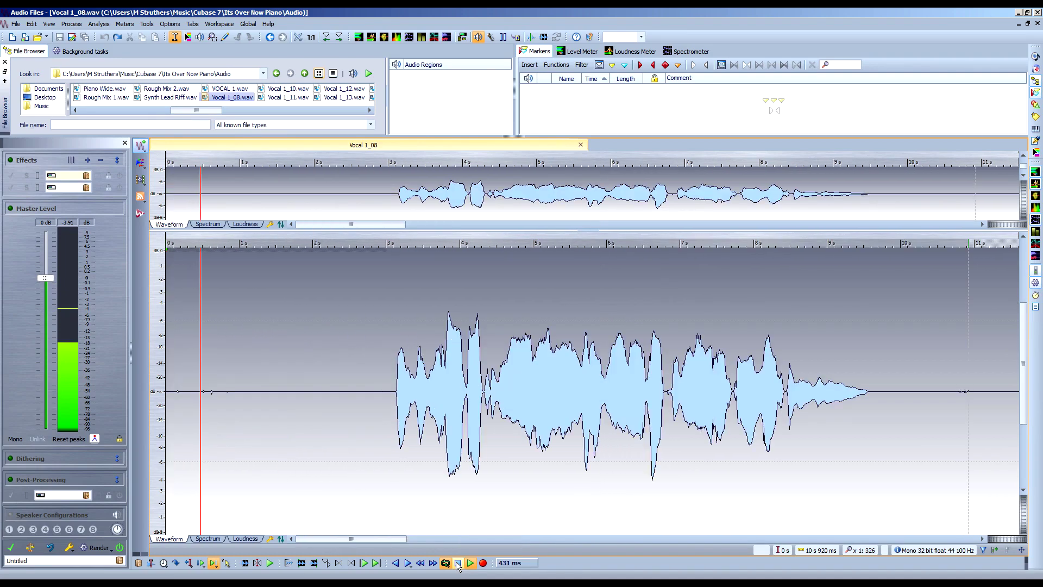
Step: Stop playback of Vocal 1_08.wav in WaveLab
click(457, 565)
Step: Load iZotope RX 4 Connect into the vocal file's first effect slot
click(74, 175)
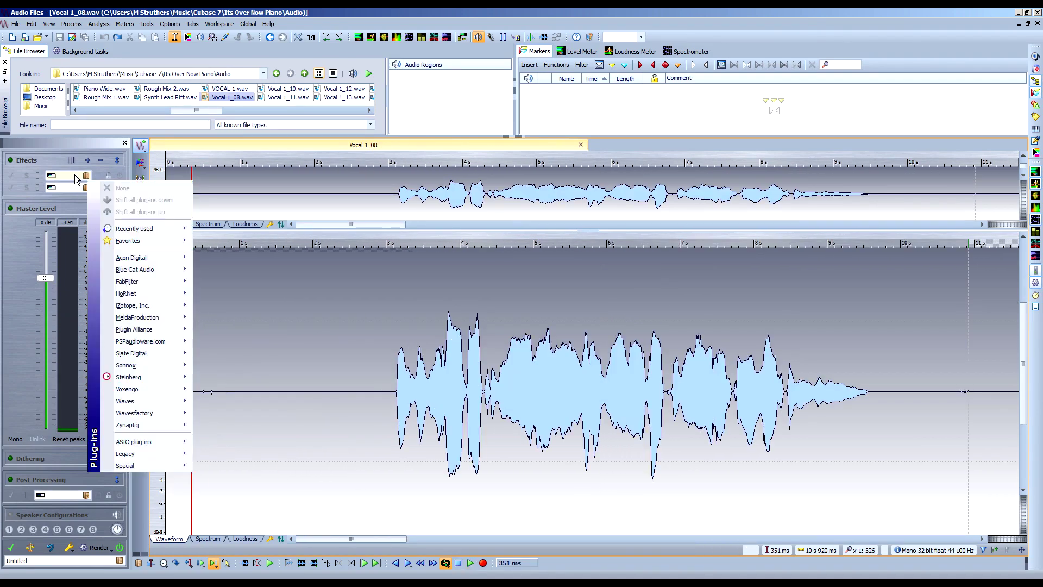
mouse_move(152, 308)
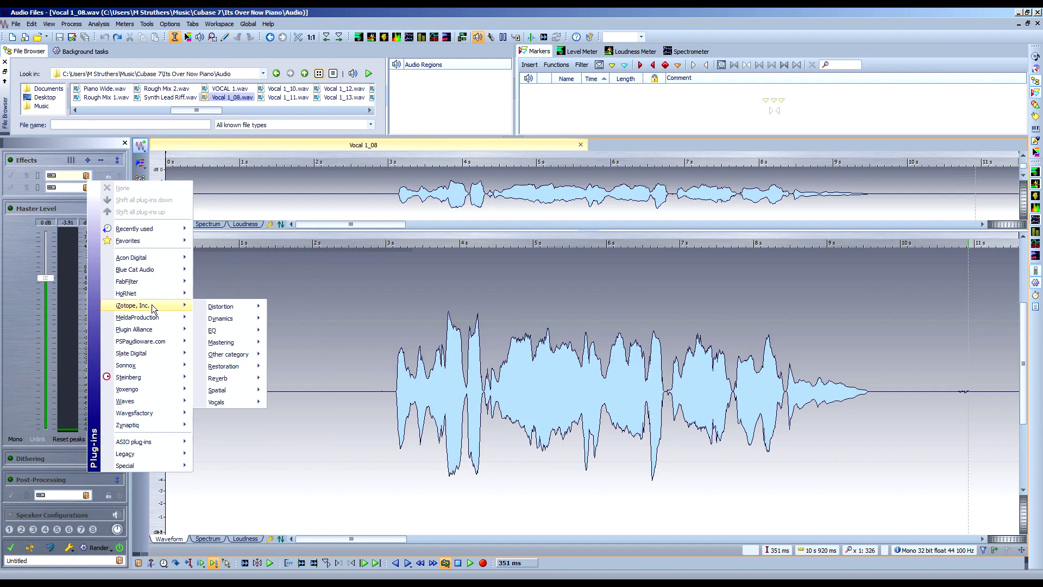
mouse_move(233, 366)
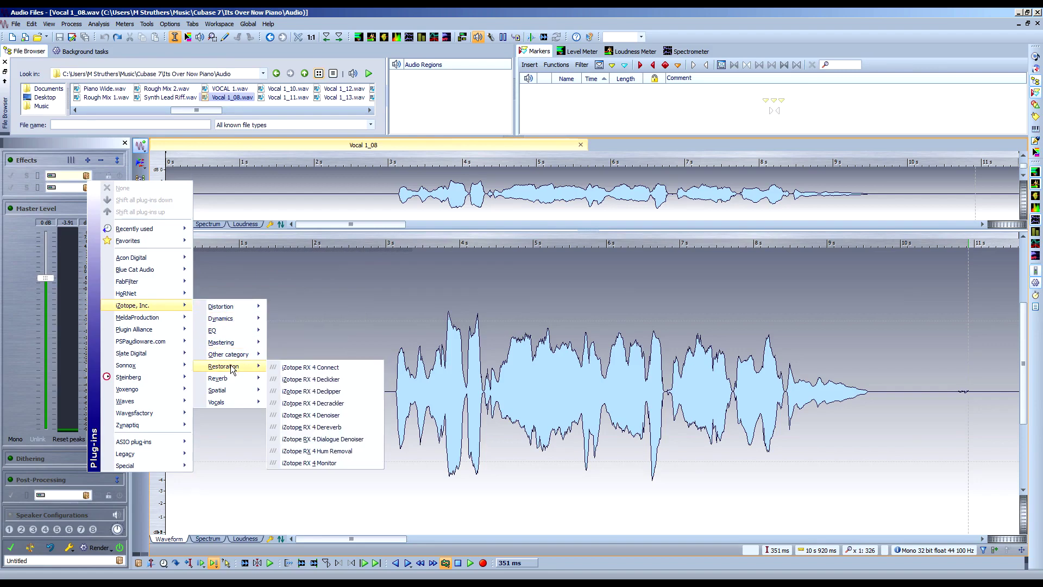
click(293, 369)
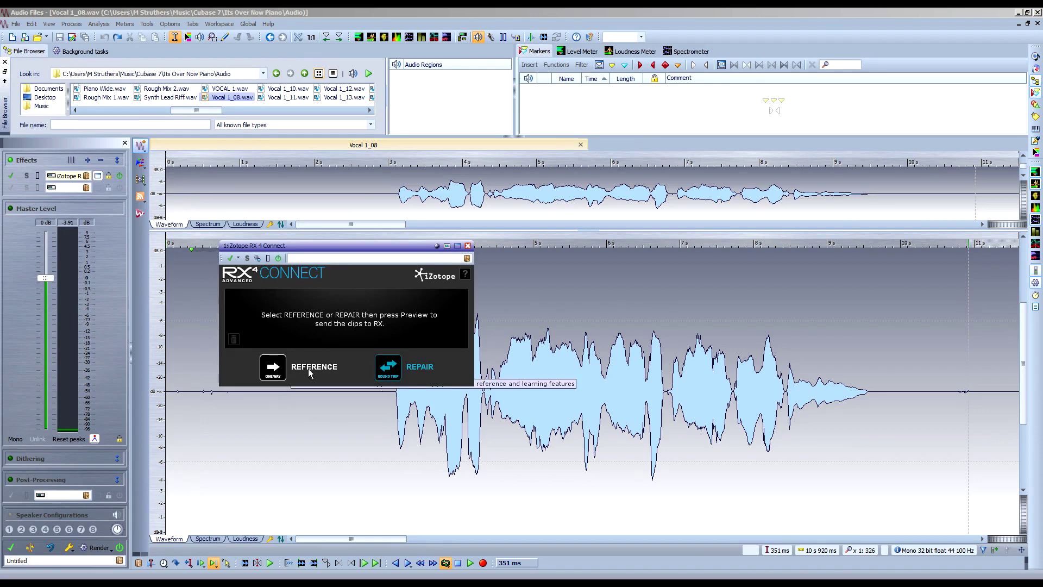
Step: Switch RX 4 Connect to Repair mode and play the vocal through it to capture the audio
click(272, 368)
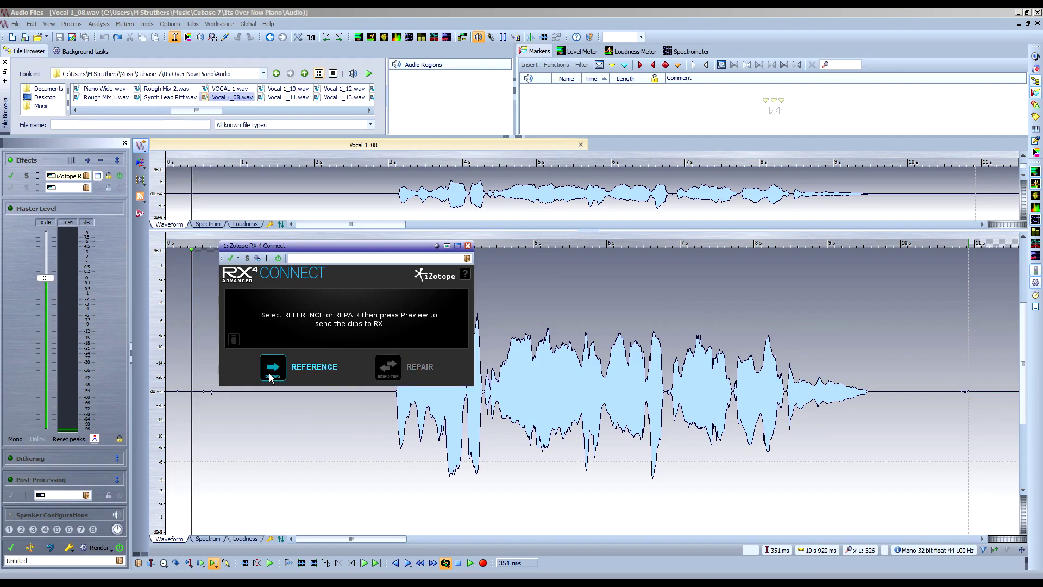
click(389, 370)
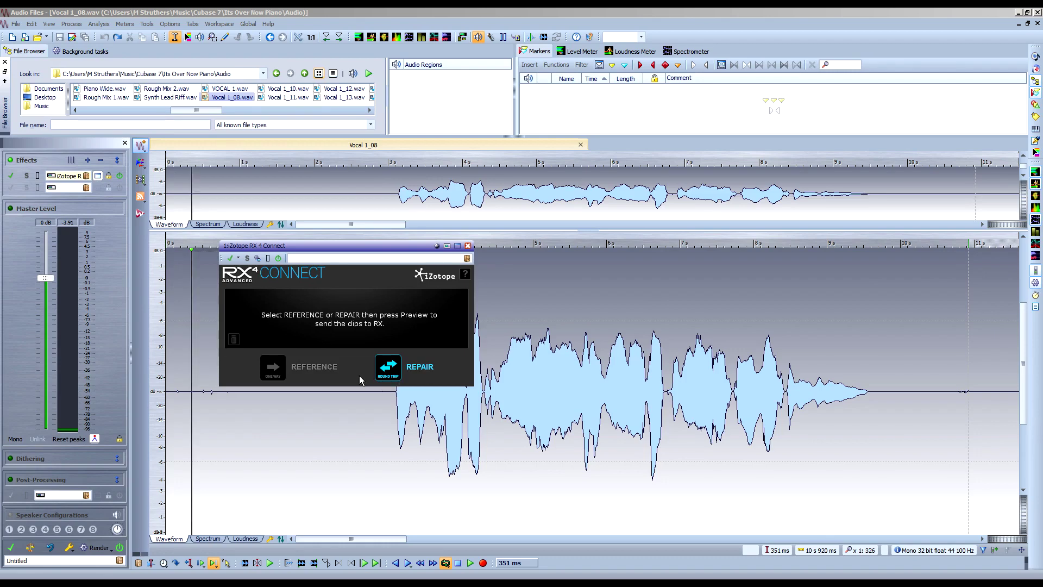
click(467, 564)
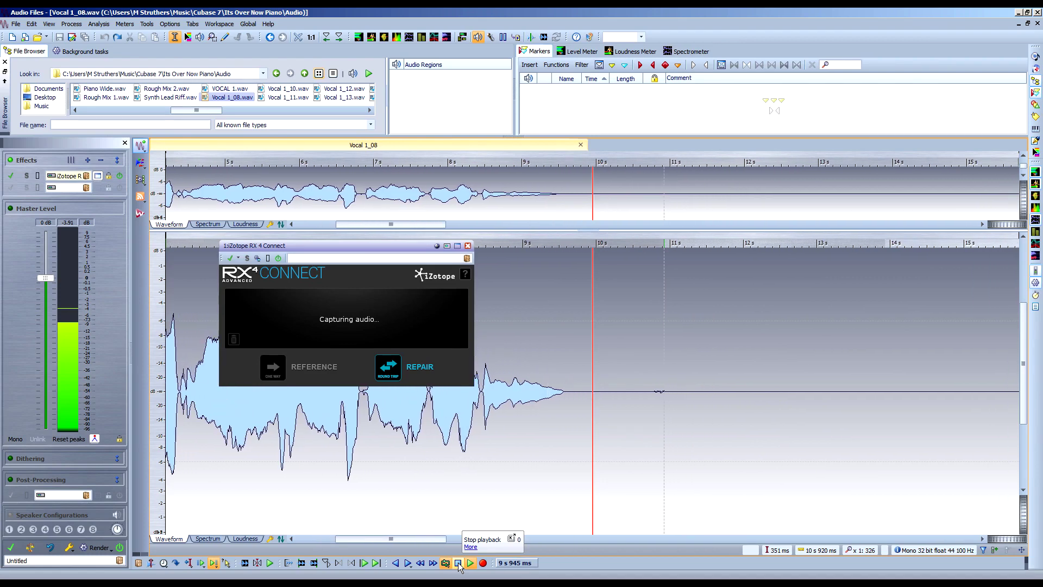
click(458, 562)
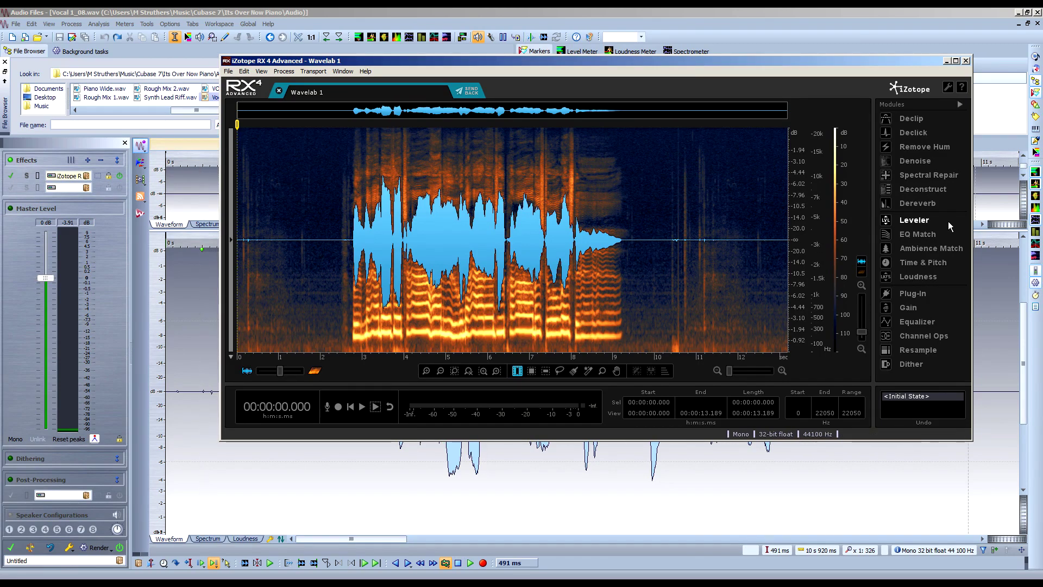
Step: Apply dialogue denoising to the Wavelab 1 vocal
click(915, 161)
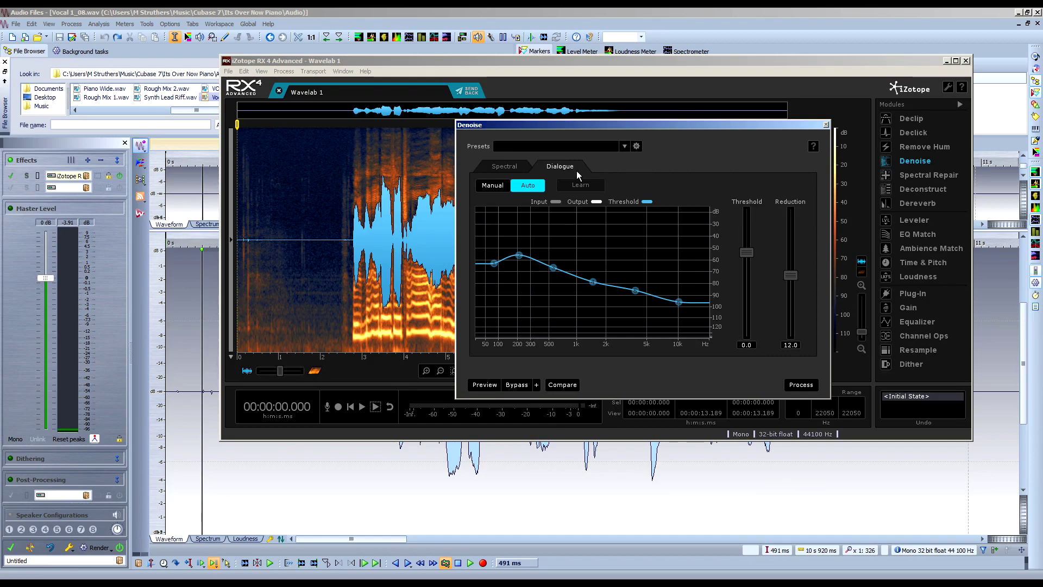
click(804, 386)
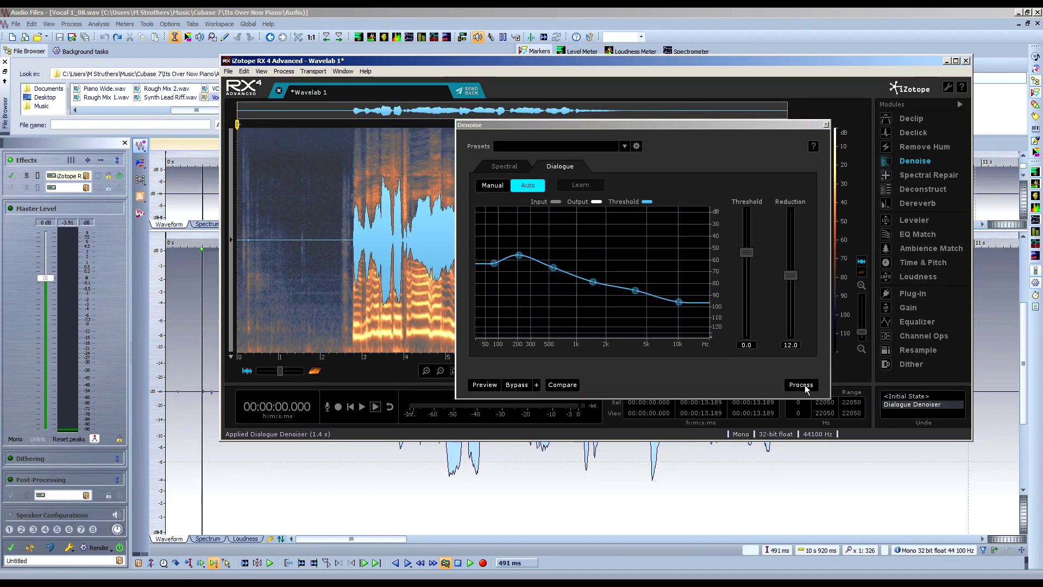
click(912, 166)
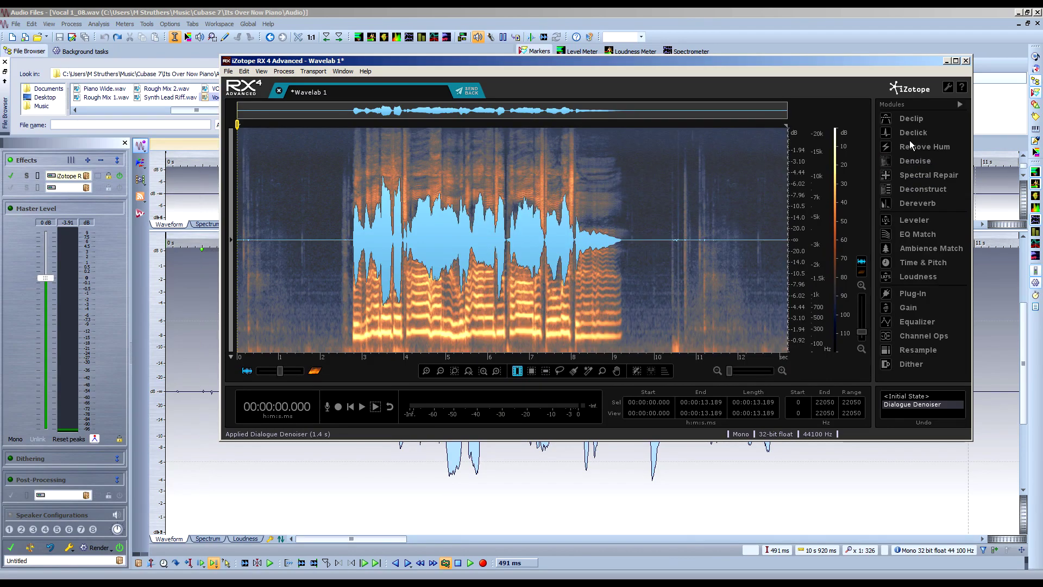
Step: Apply Declick to the vocal and send the repaired audio back to WaveLab
click(912, 133)
click(903, 167)
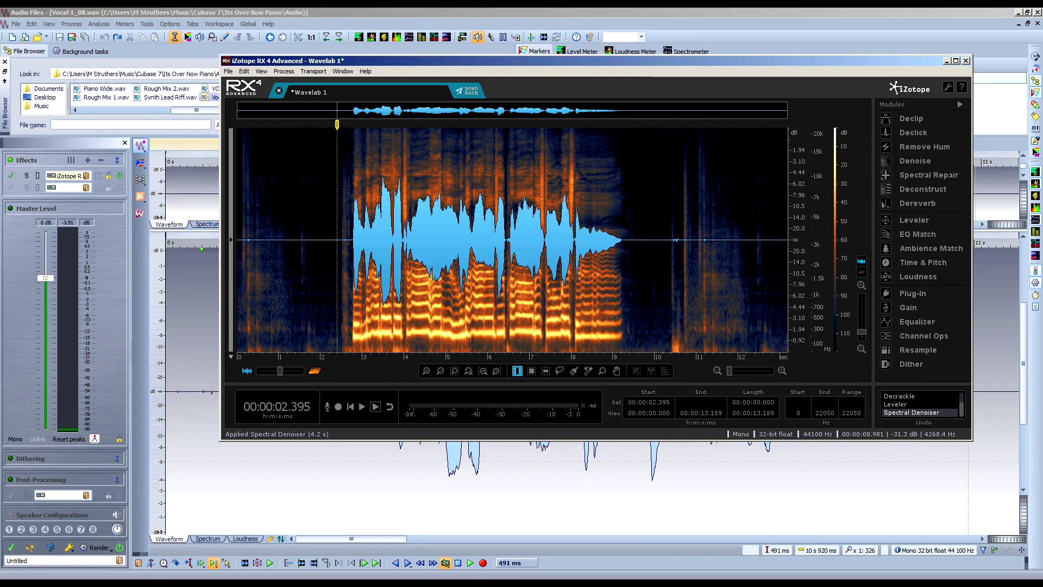
click(471, 92)
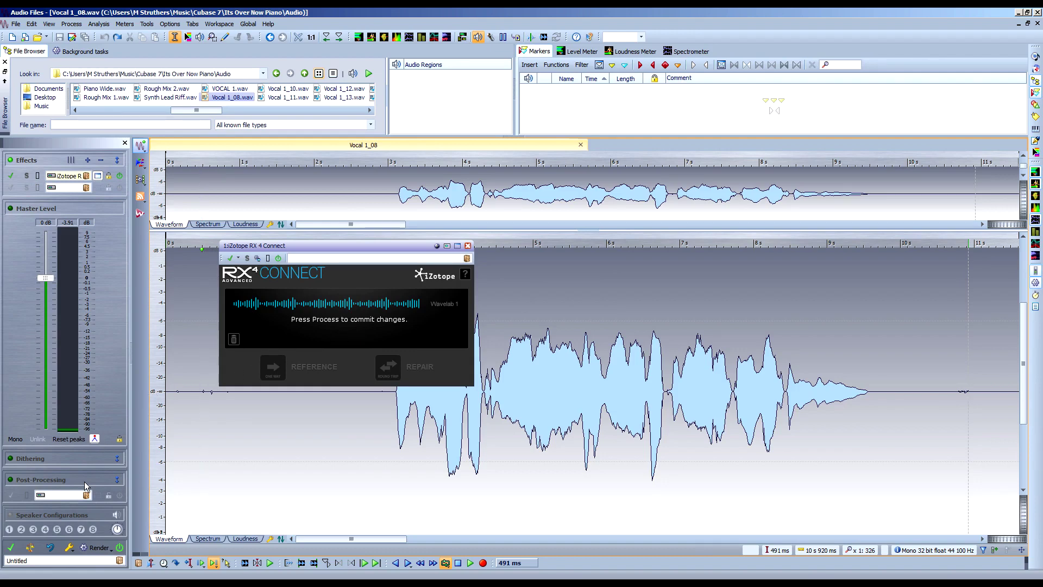
Step: Render the RX repair into Vocal 1_08 in place and close the RX 4 Connect window
click(94, 547)
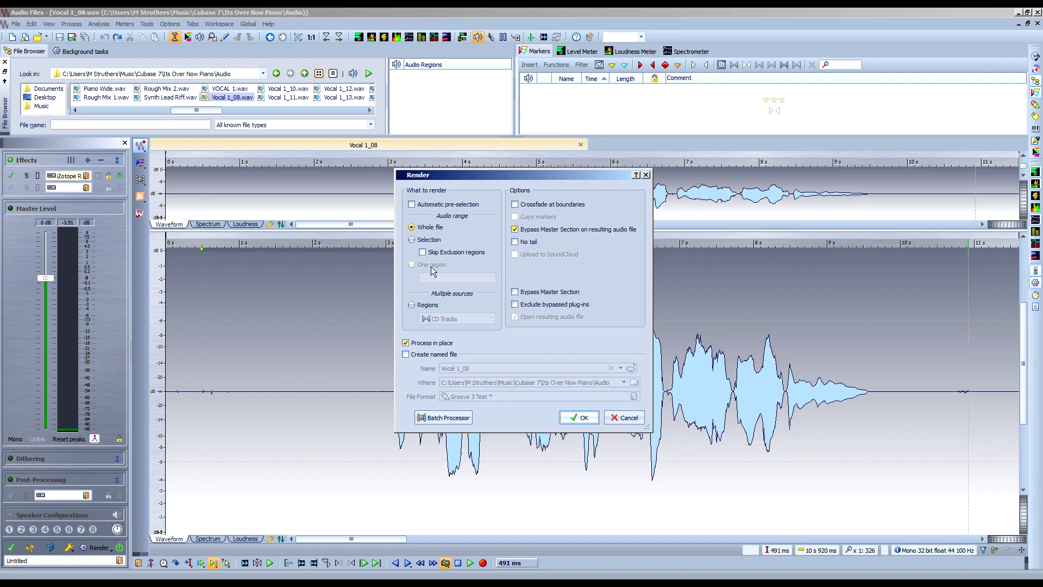
click(580, 418)
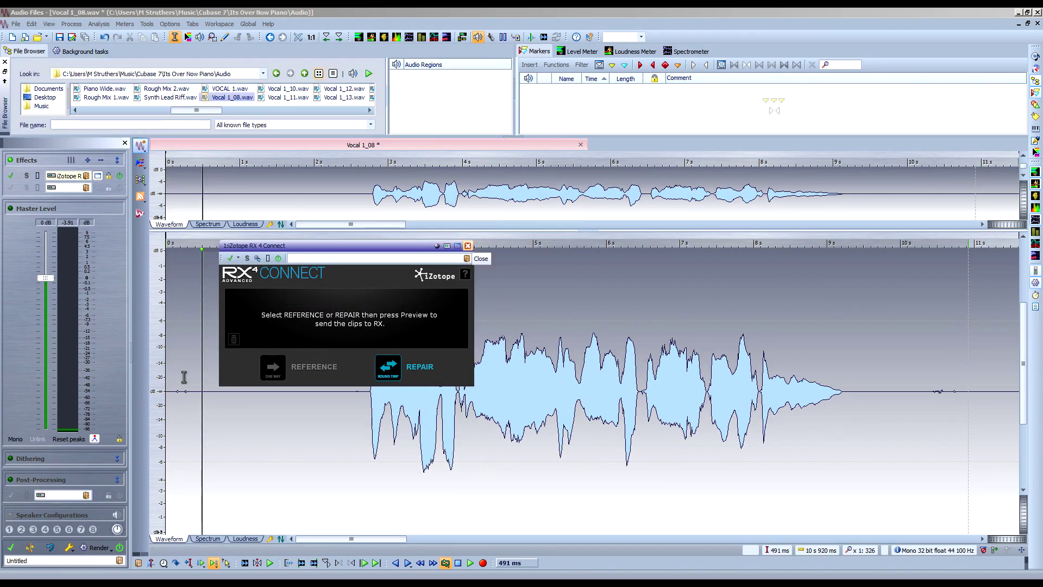
click(353, 346)
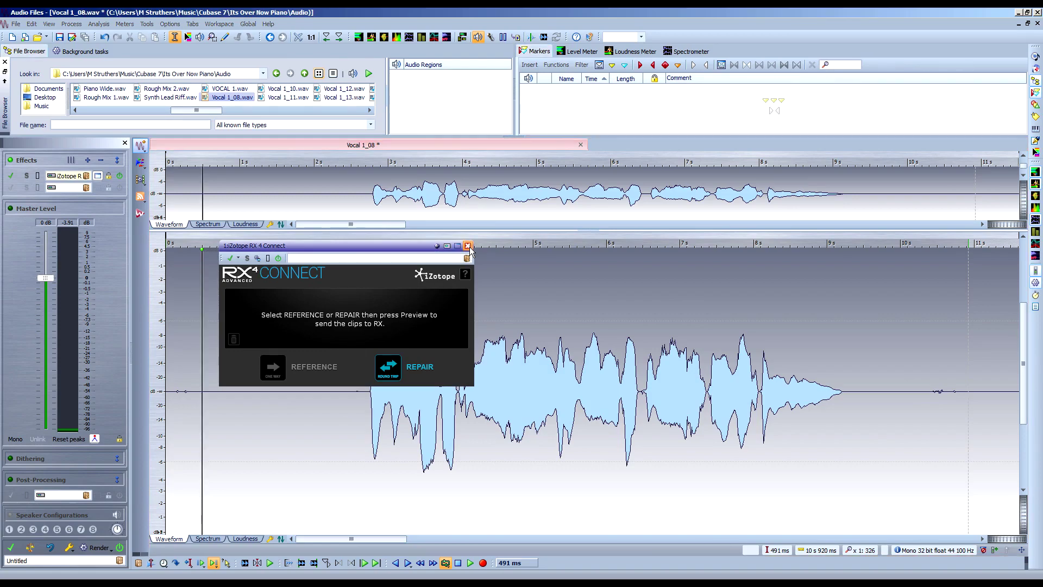
key(Escape)
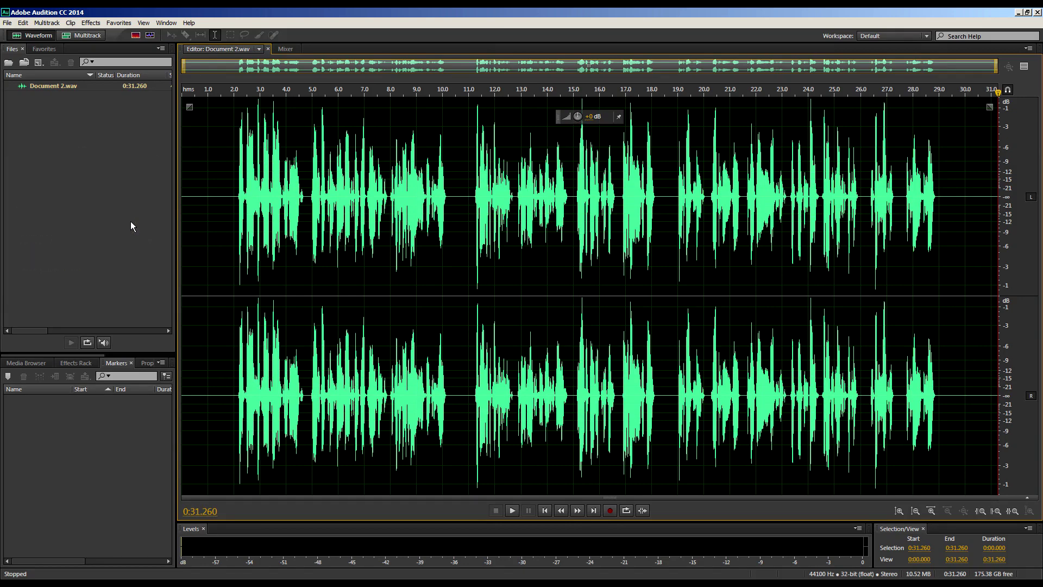
Step: Select 7.939–11.000 s of Document 2.wav
scroll(589, 293, up, 5)
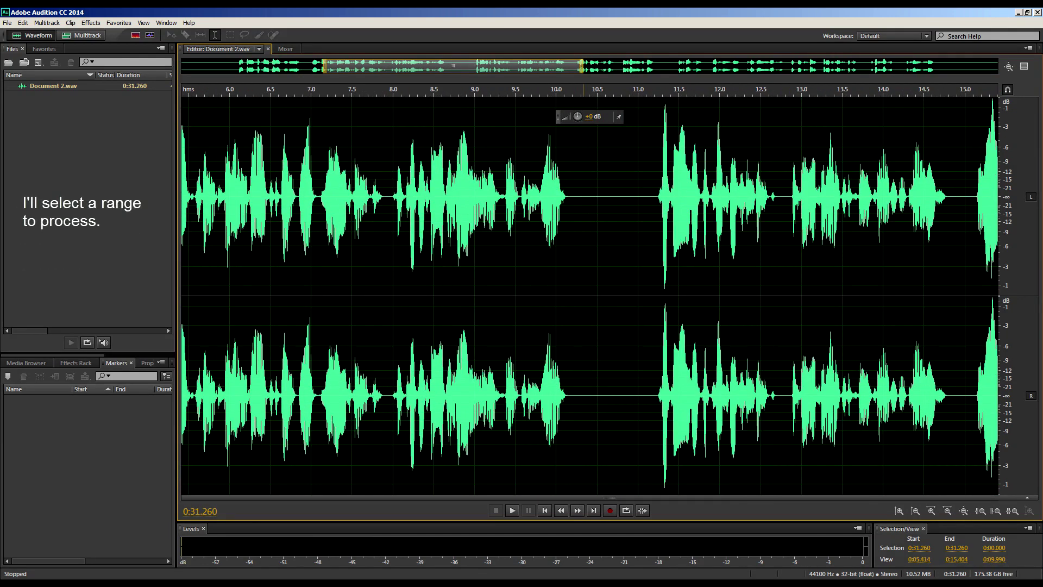
drag(603, 245, 389, 245)
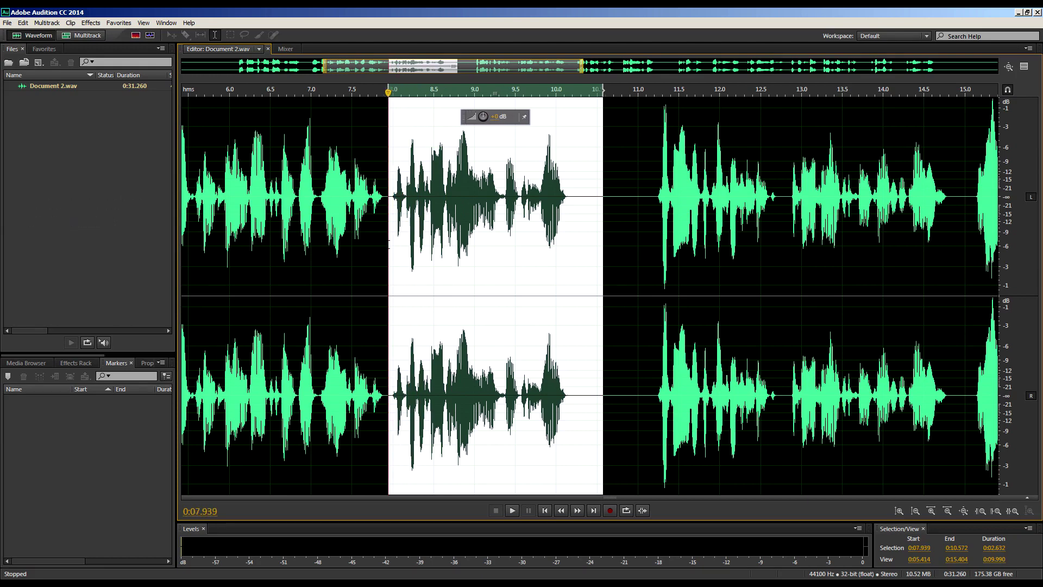
drag(603, 271, 640, 271)
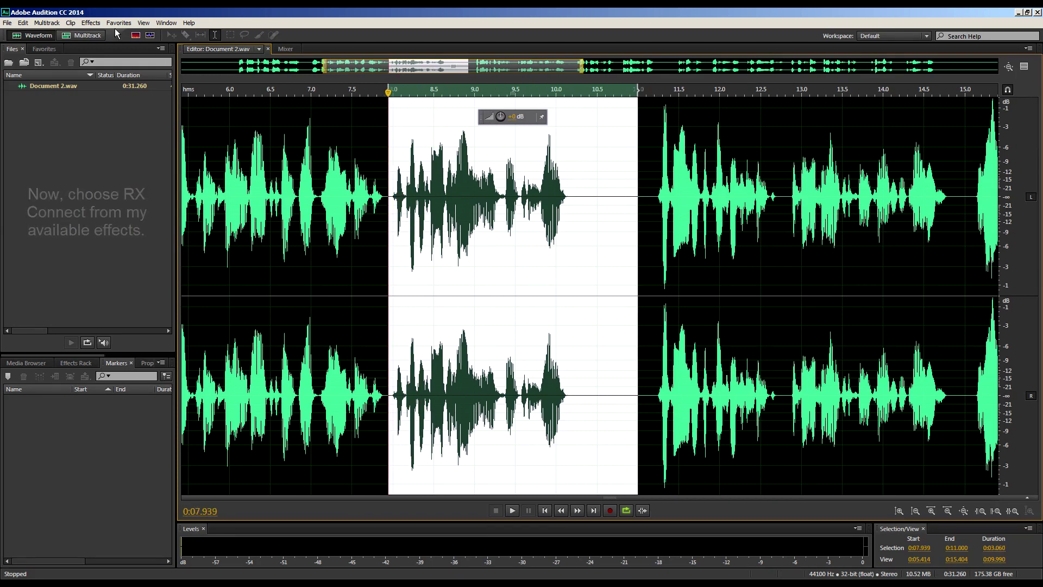
Step: Bring up the VST 3 iZotope RX 4 Connect effect on the selection
click(90, 23)
mouse_move(90, 238)
mouse_move(158, 257)
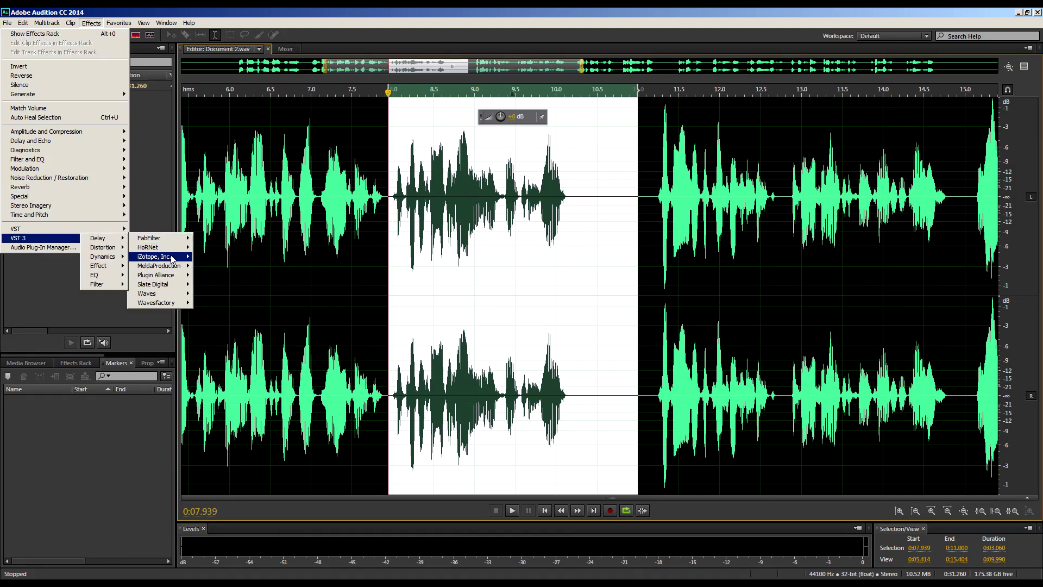
mouse_move(106, 307)
click(150, 304)
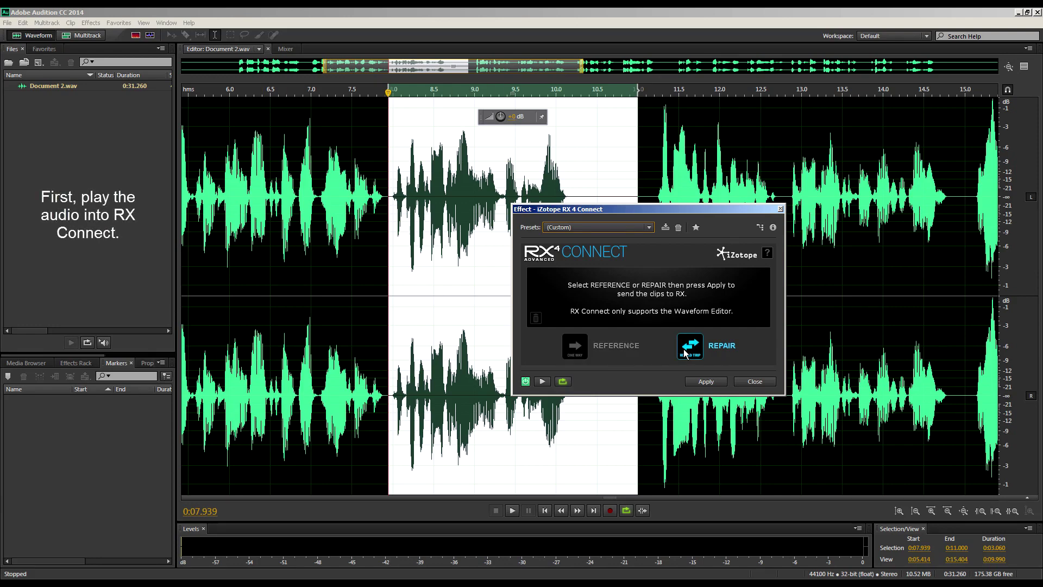
Step: Preview the selection into RX as Audition 1 and play back the received audio
click(542, 382)
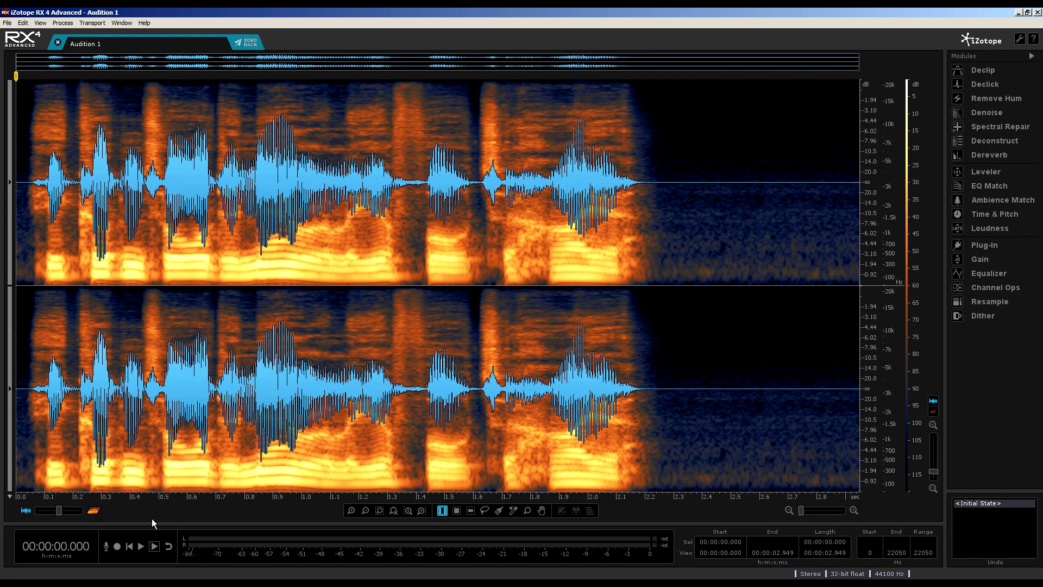
click(143, 548)
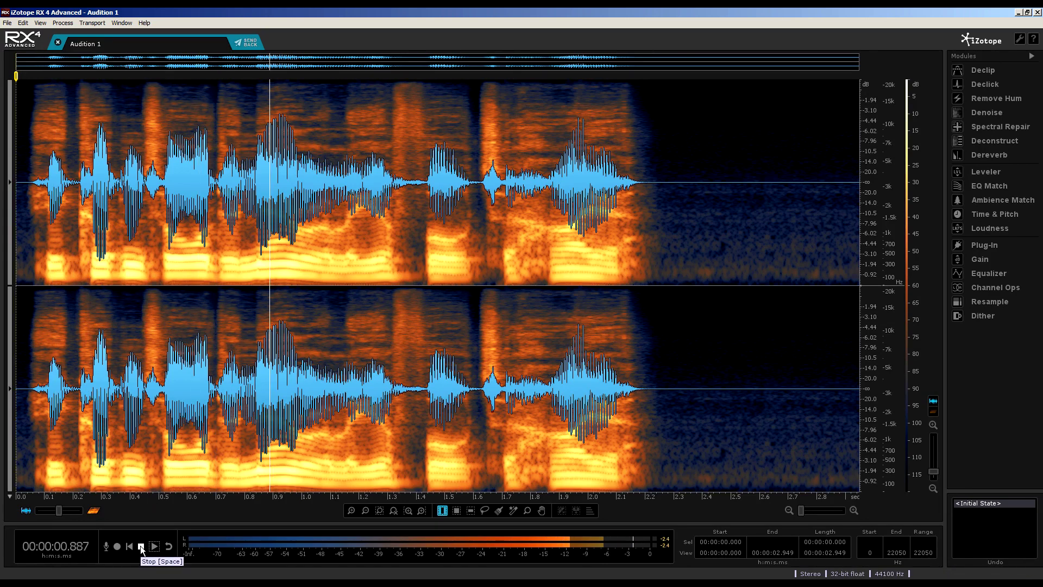
click(142, 548)
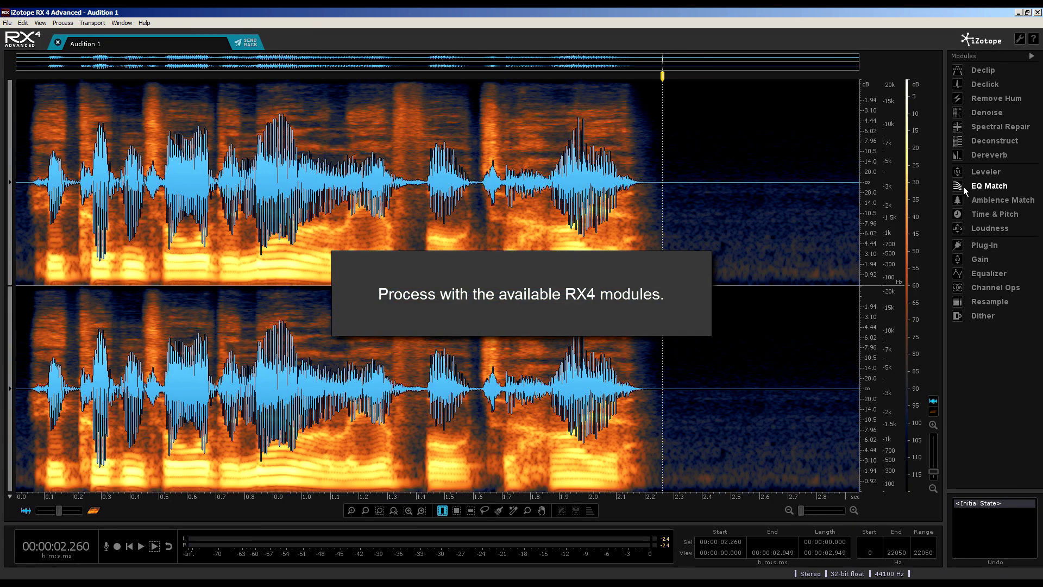
Step: Level the clip to a -15 dB target RMS as a clip gain envelope
click(976, 174)
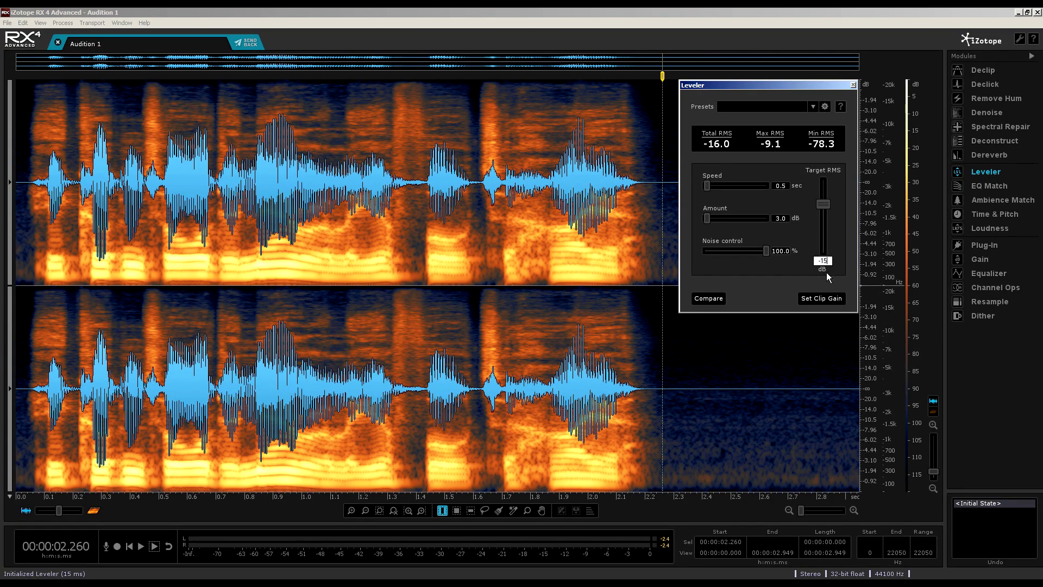
key(Return)
click(810, 299)
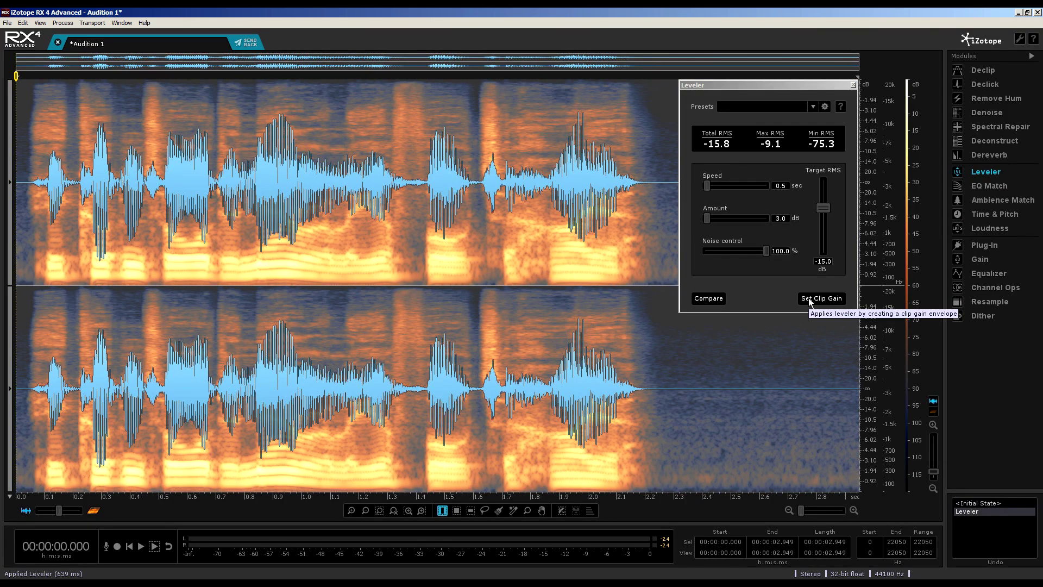
click(986, 172)
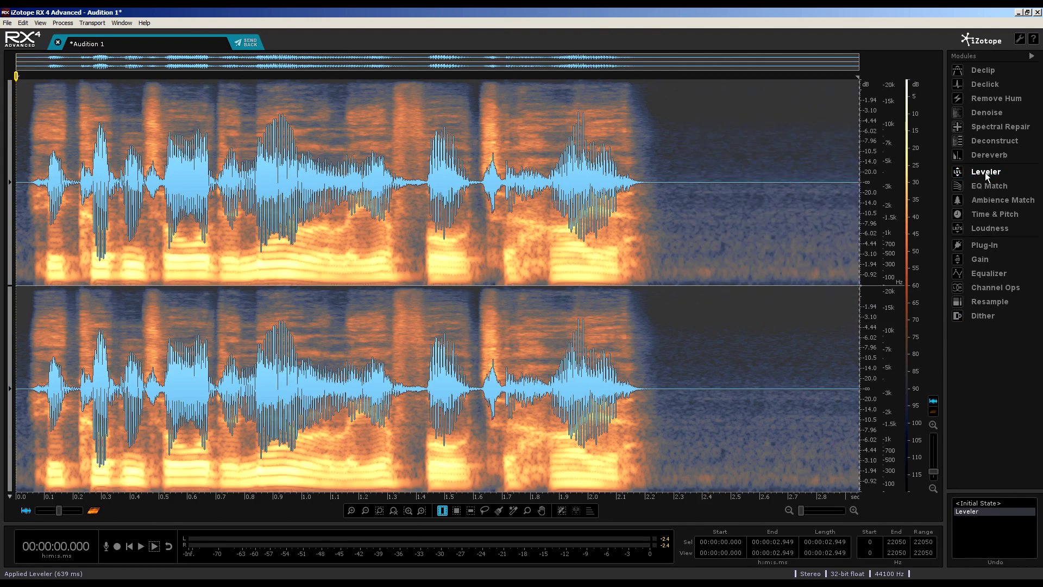
Step: Run Declick over the Audition 1 clip, repairing 82 clicks
click(983, 86)
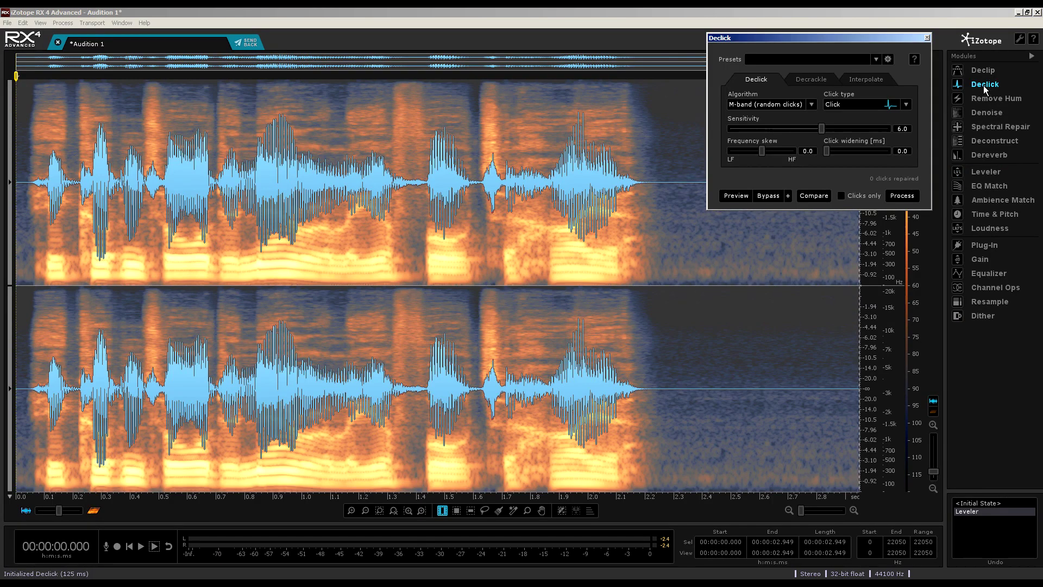
click(904, 197)
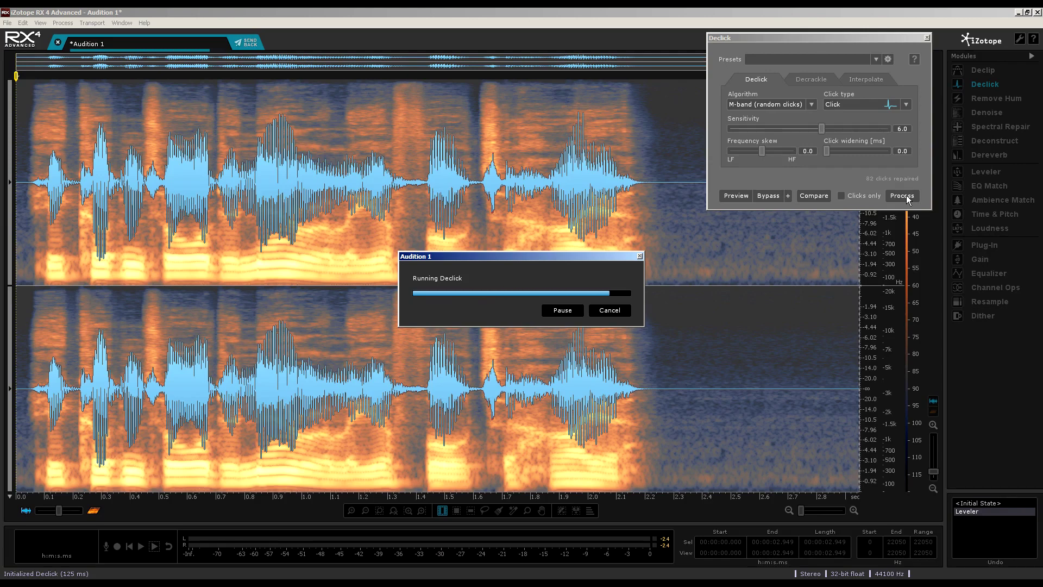
click(983, 85)
Step: Apply Dialogue denoising (Auto) and clear the selection, leaving the playhead at 1.355 s
click(979, 112)
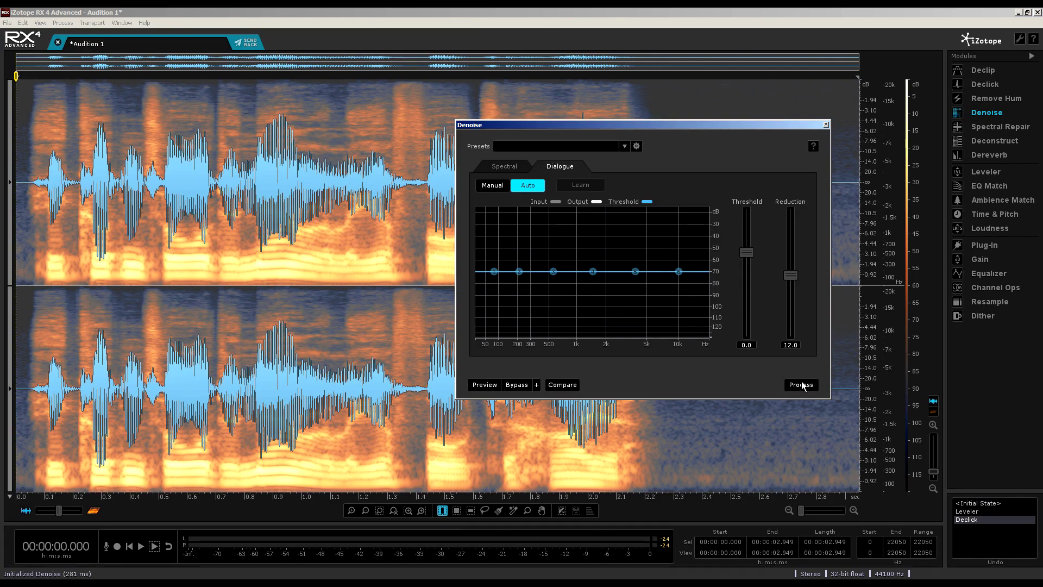
click(801, 385)
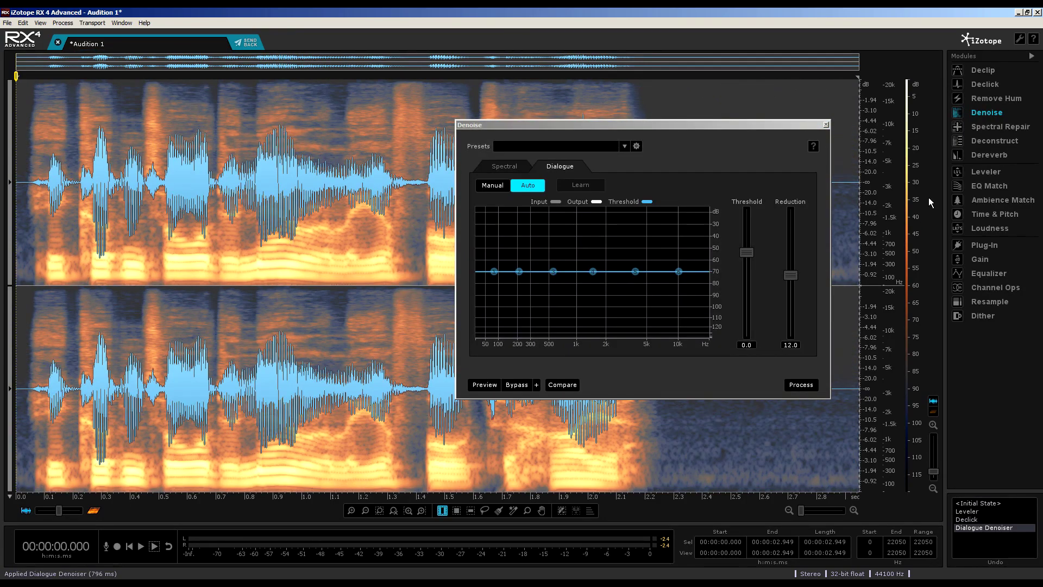
click(980, 112)
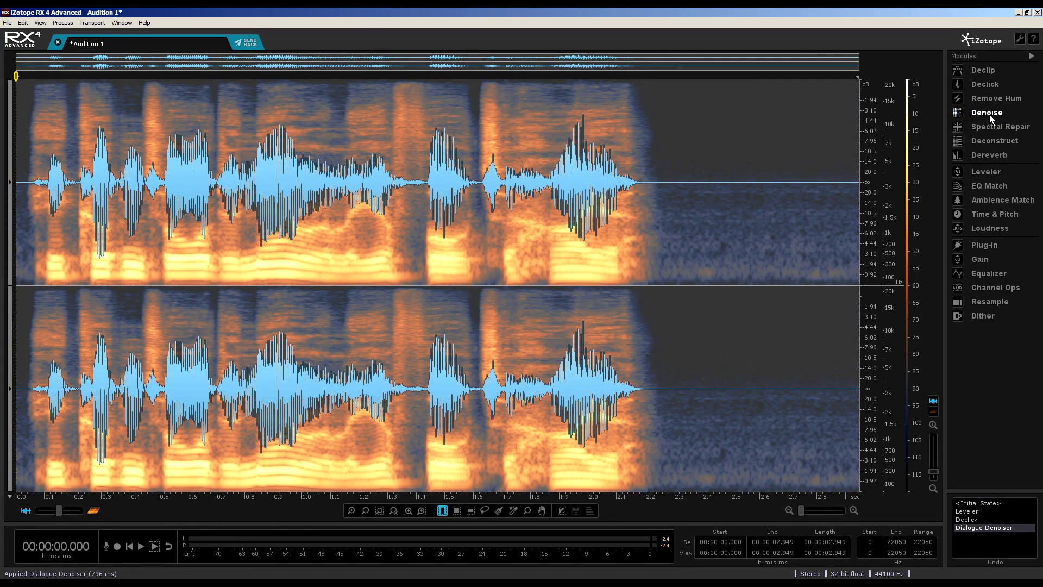
click(403, 264)
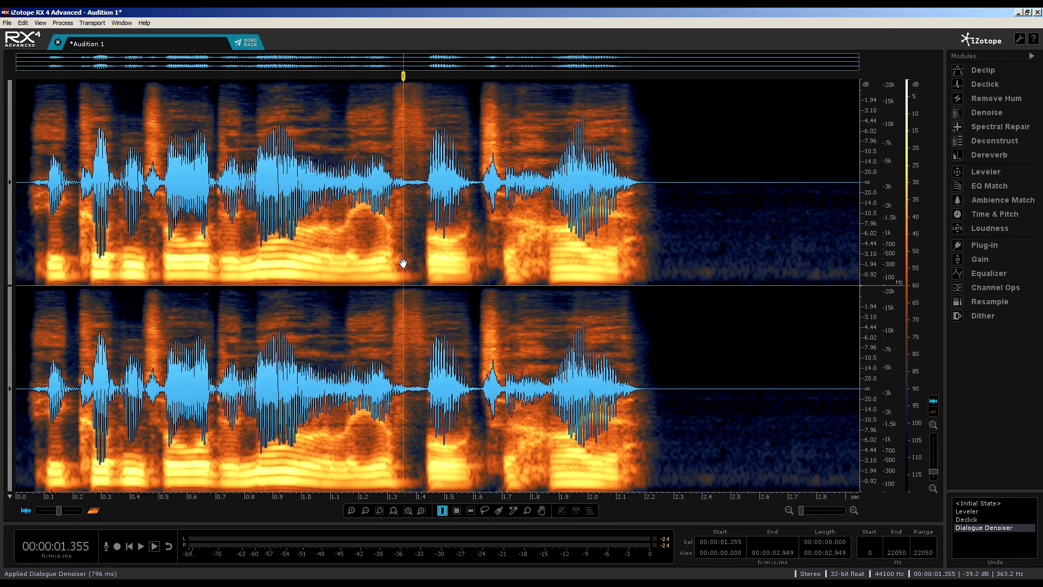
Step: Send the repaired audio from RX back and apply it to the 0:07.939–0:11.000 selection in Audition
click(249, 43)
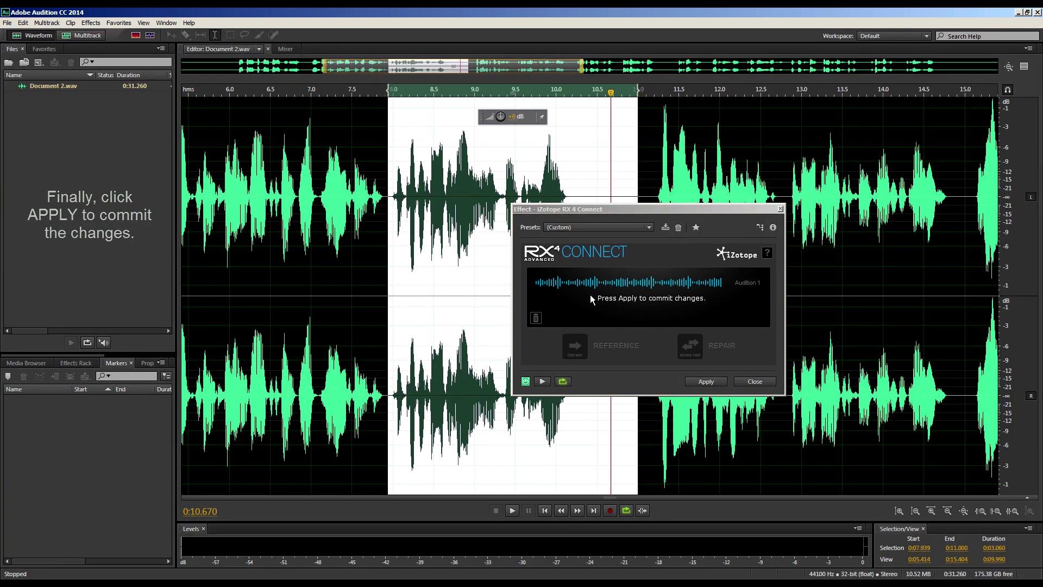
drag(531, 210, 663, 118)
click(833, 289)
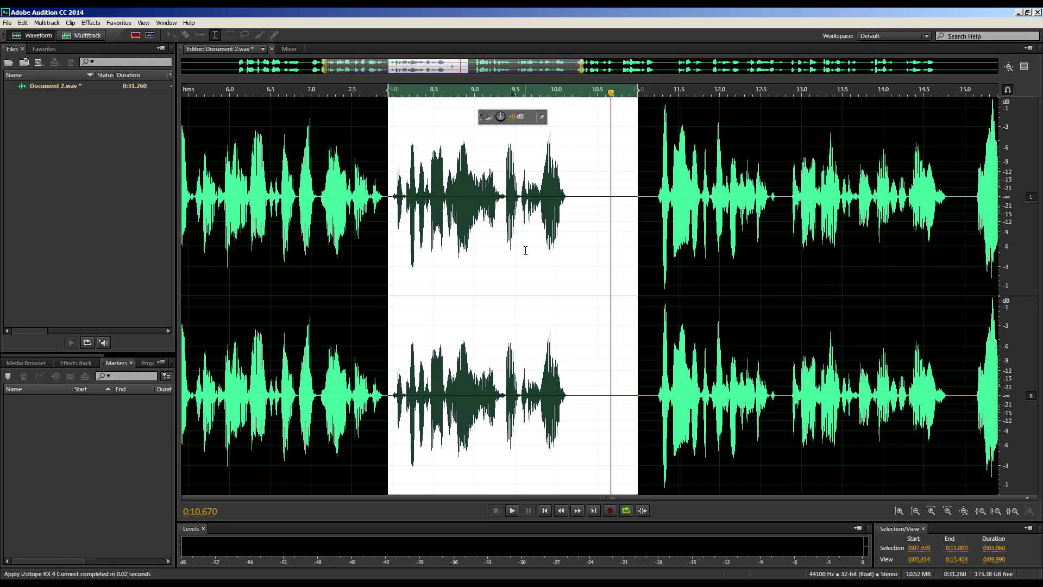
click(493, 266)
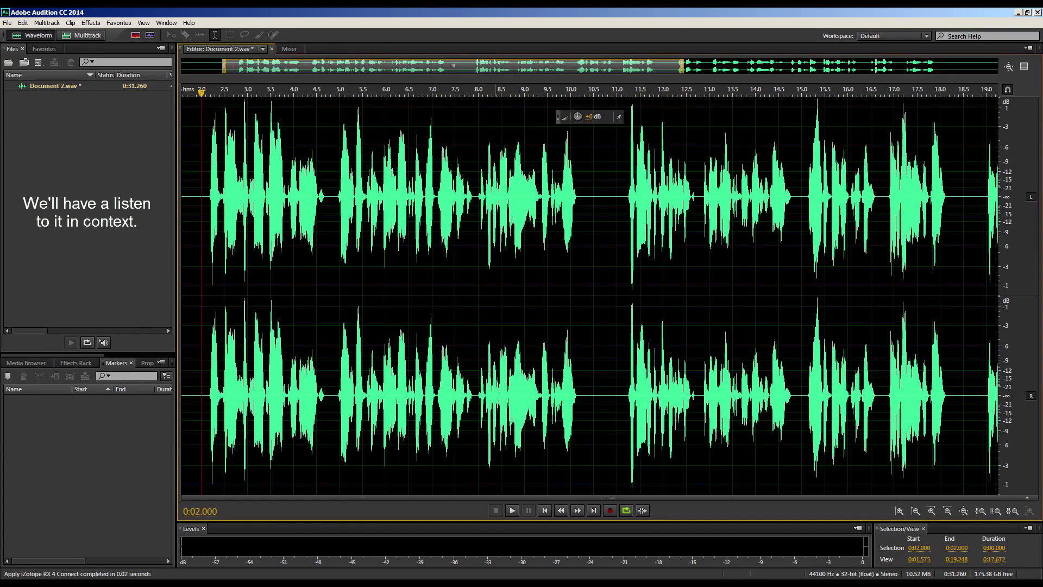
click(514, 511)
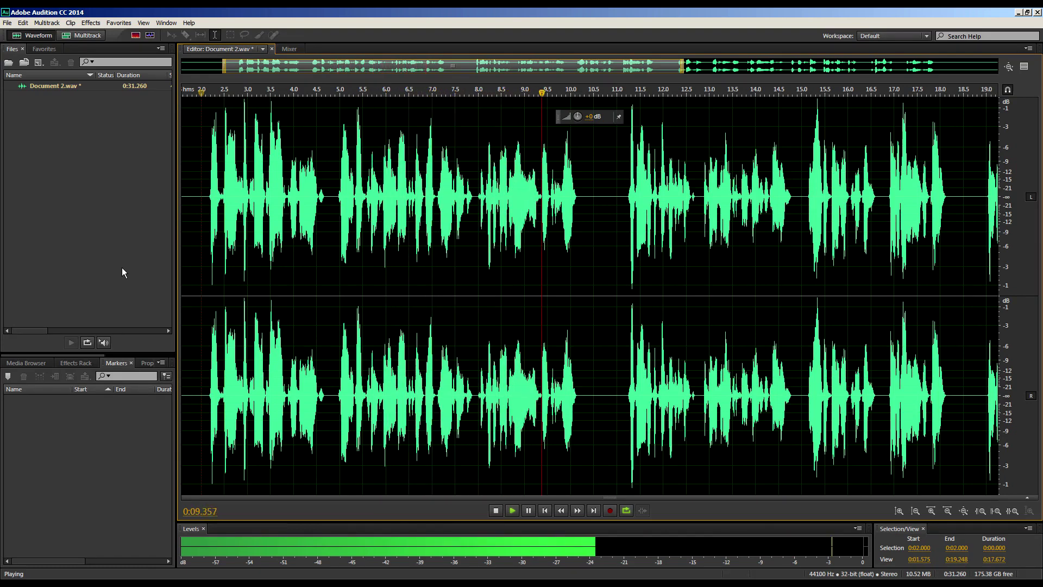
key(space)
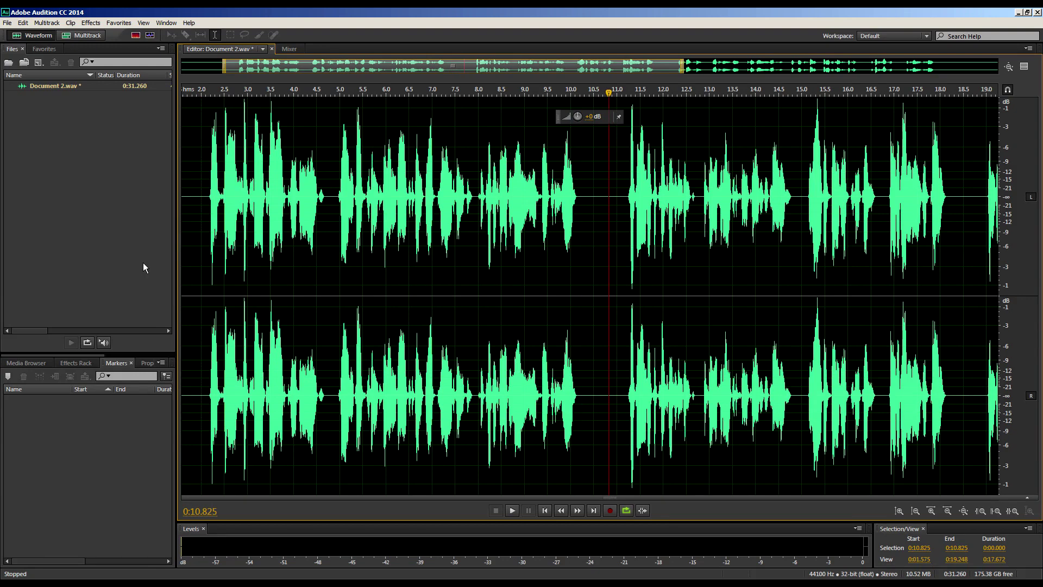